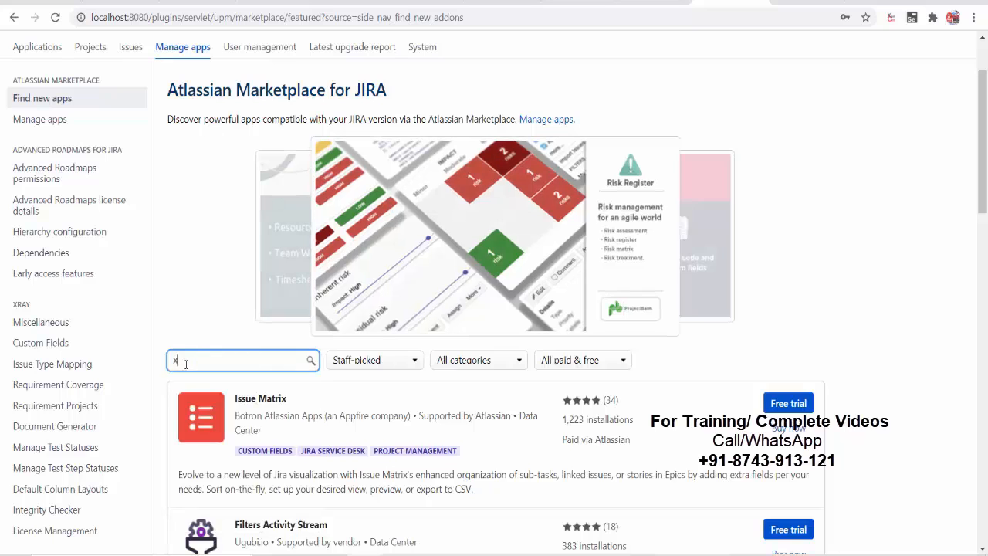
- Search the Marketplace for Zephyr and install Zephyr Scale - Test Management for Jira
{"action": "type", "text": "ephyr"}
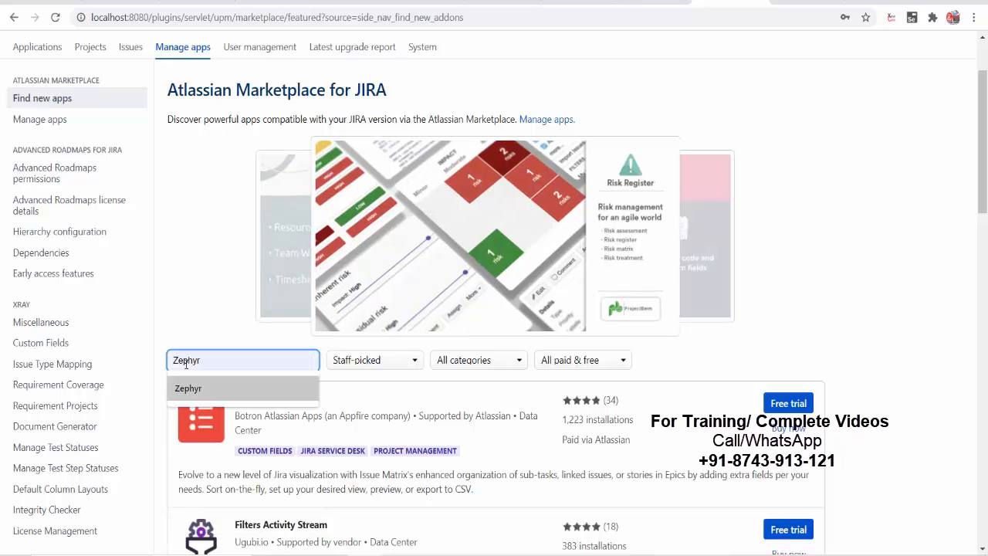
{"action": "key", "text": "Return"}
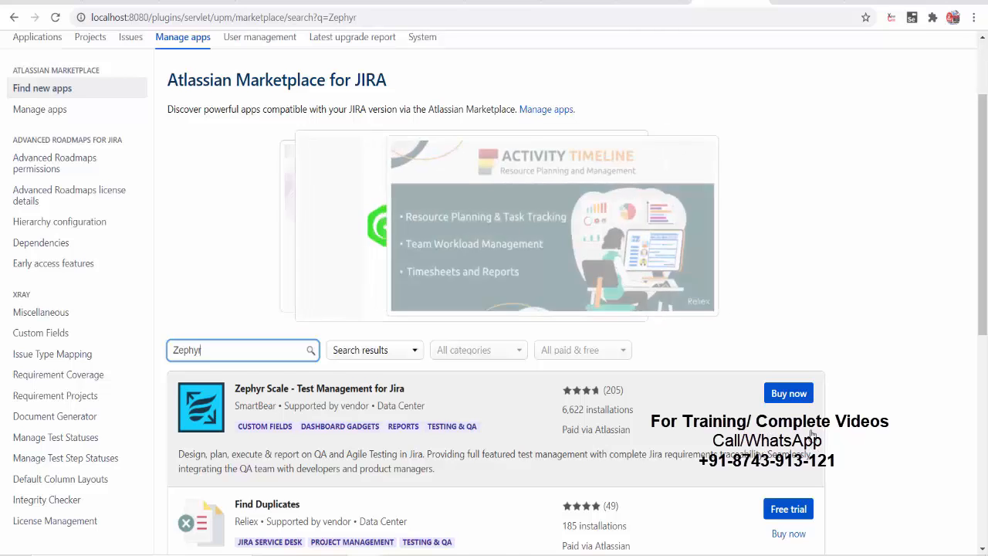
{"action": "scroll", "coordinate": [811, 437], "scroll_direction": "down", "scroll_amount": 1}
{"action": "scroll", "coordinate": [784, 493], "scroll_direction": "down", "scroll_amount": 1}
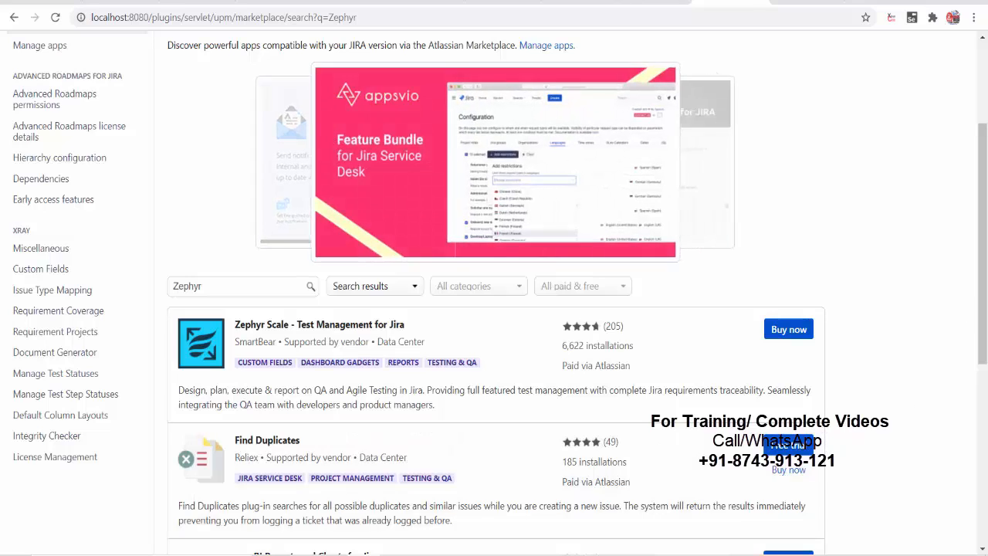
{"action": "scroll", "coordinate": [849, 377], "scroll_direction": "down", "scroll_amount": 2}
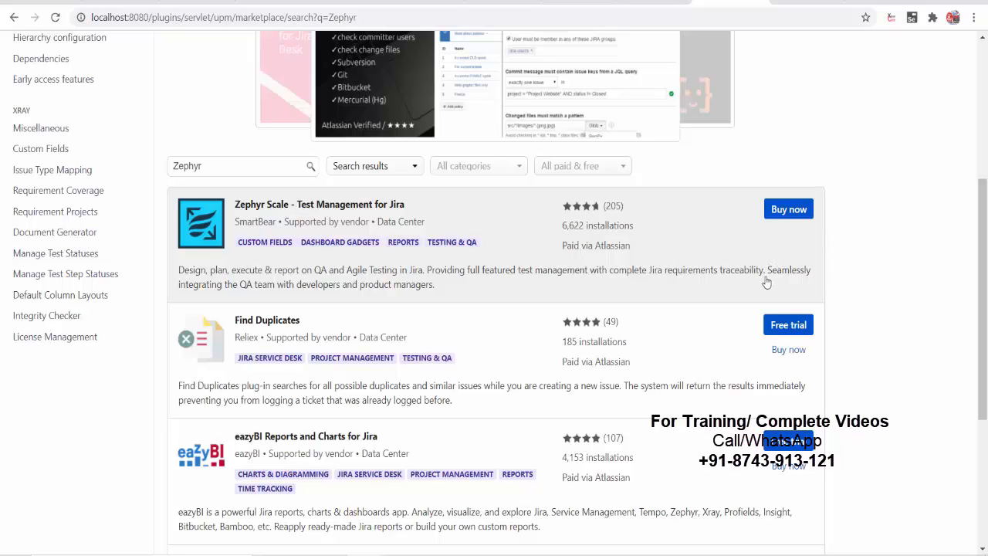
{"action": "left_click_drag", "start_coordinate": [975, 252], "coordinate": [984, 168]}
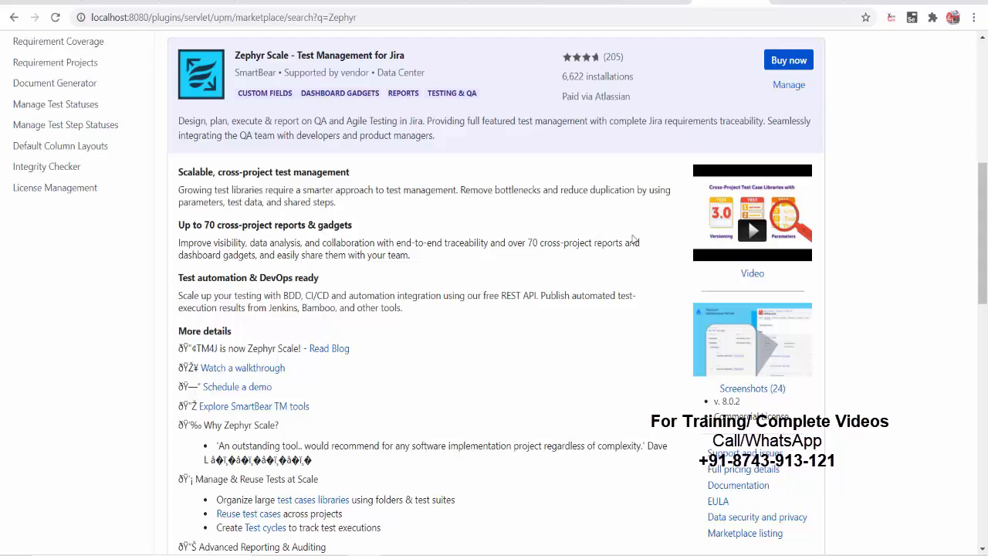
{"action": "left_click_drag", "start_coordinate": [975, 220], "coordinate": [982, 102]}
{"action": "scroll", "coordinate": [747, 284], "scroll_direction": "down", "scroll_amount": 10}
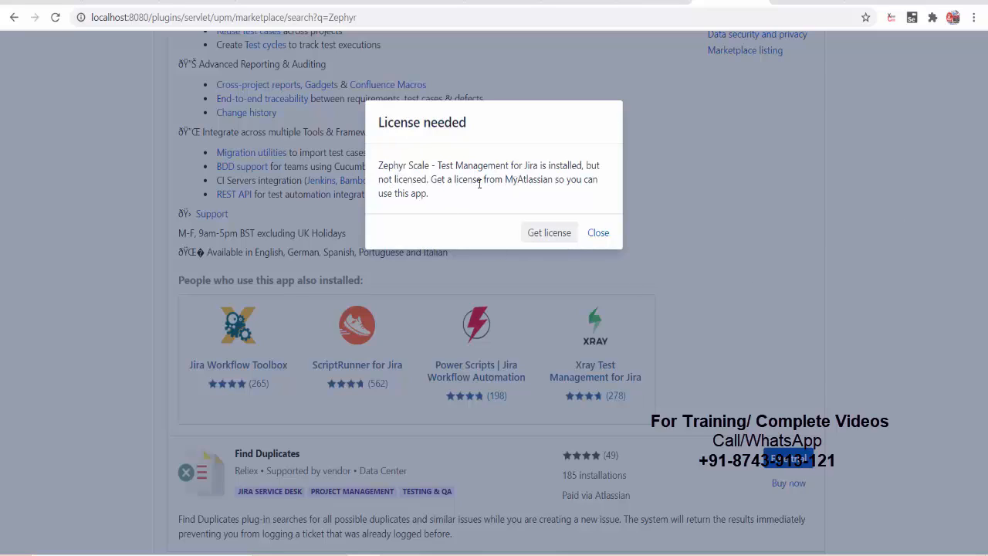
- Choose Get license on the License needed notice, then return to the Manage apps Marketplace page
{"action": "left_click", "coordinate": [546, 236]}
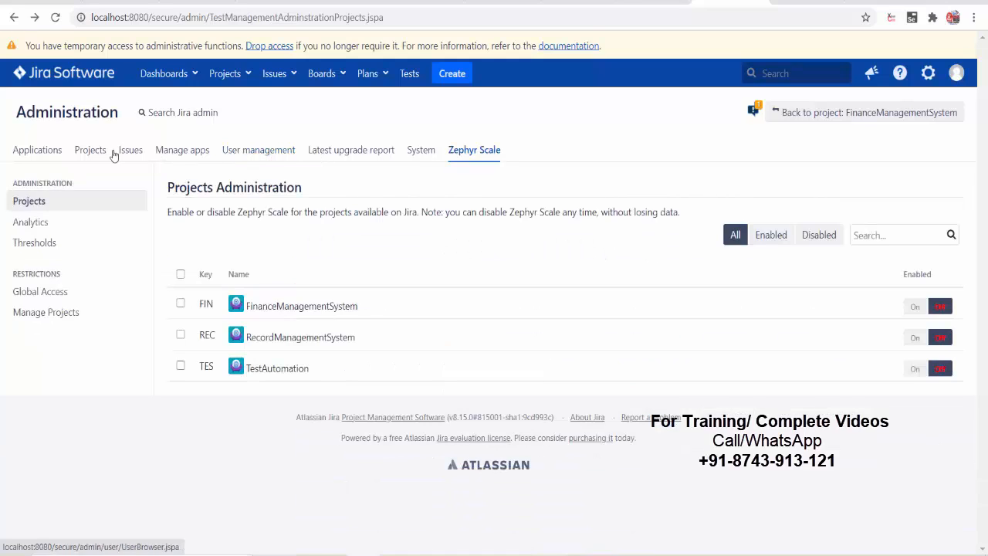
{"action": "left_click", "coordinate": [185, 155]}
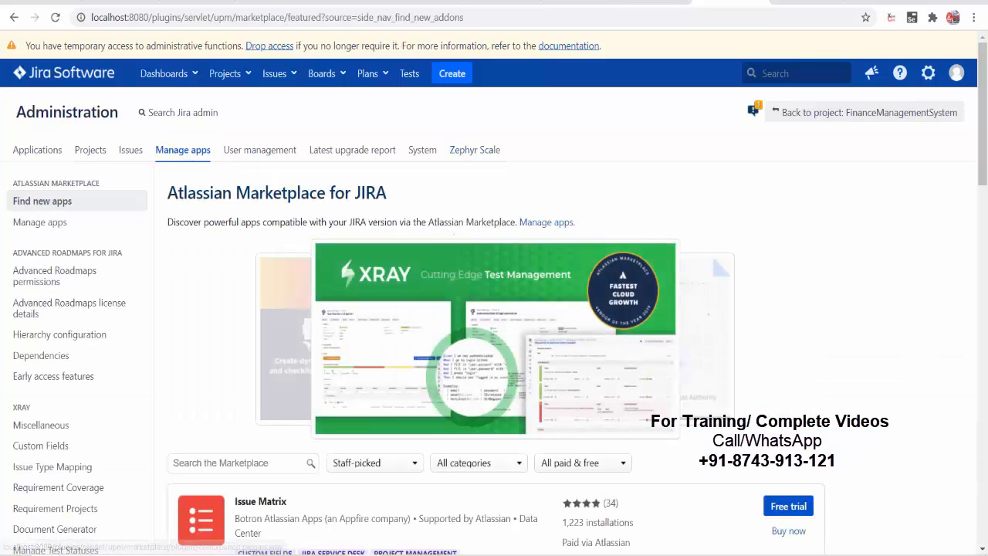
- Stop the Jira server in the Tomcat console with Ctrl+C and relaunch Start Jira Server [8080]
{"action": "left_click", "coordinate": [549, 555]}
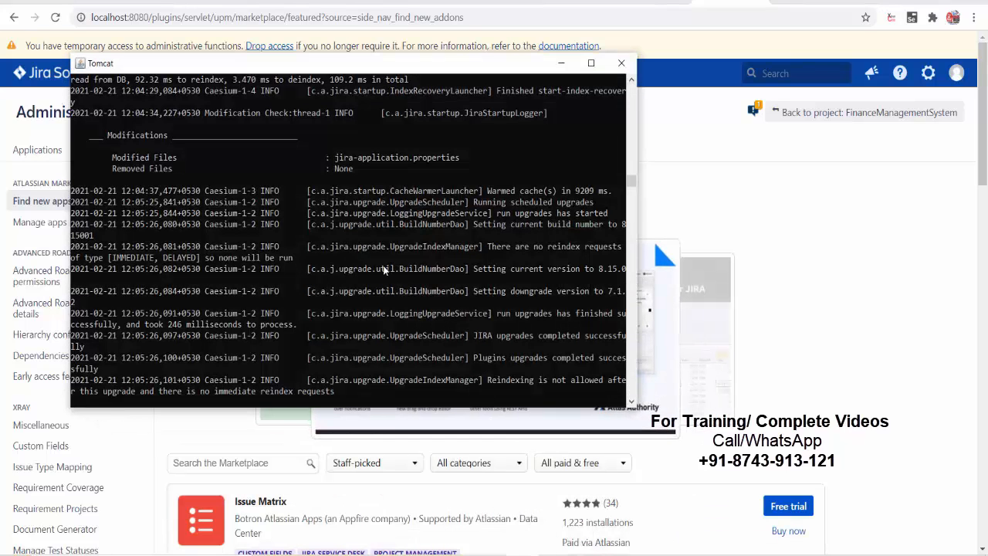
{"action": "key", "text": "ctrl+c"}
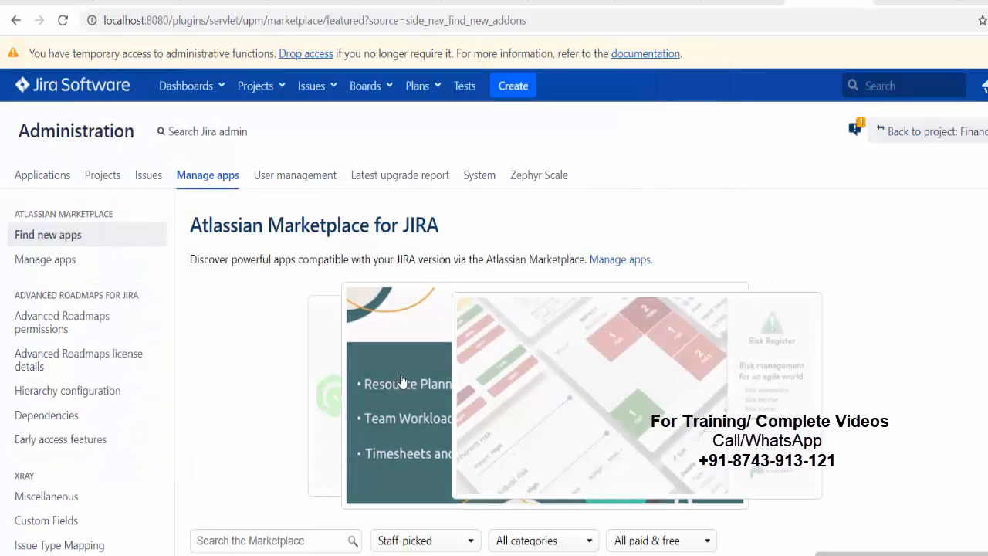
{"action": "key", "text": "super"}
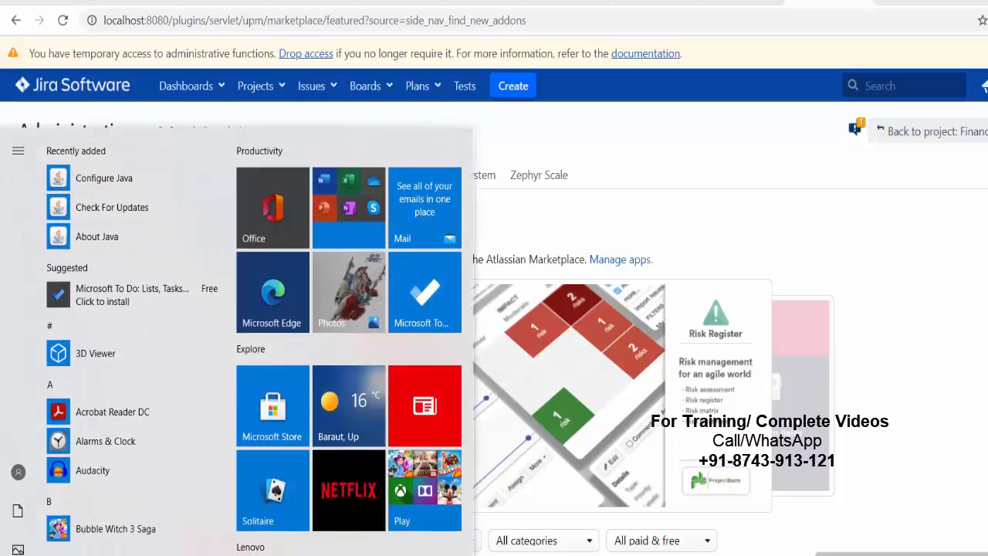
{"action": "type", "text": "jira"}
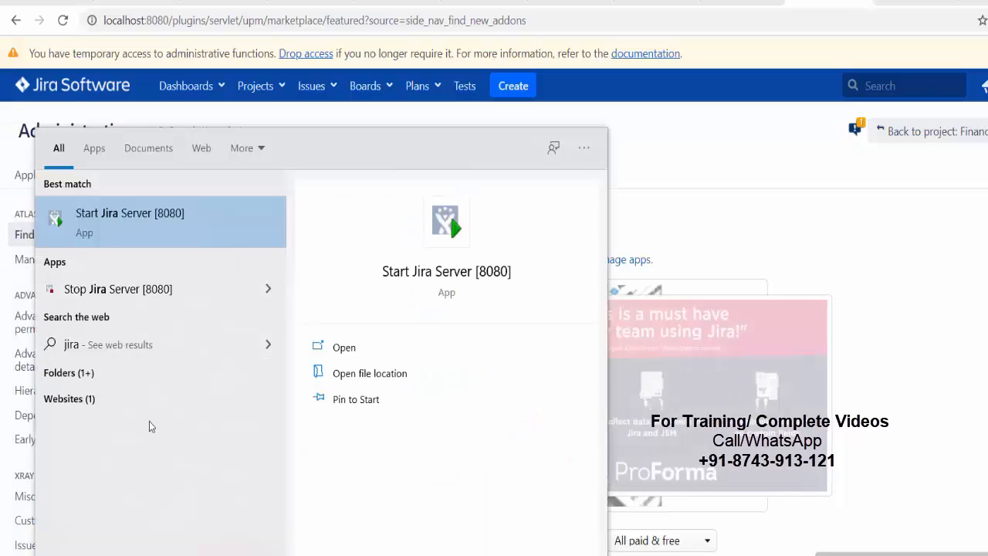
{"action": "left_click", "coordinate": [210, 235]}
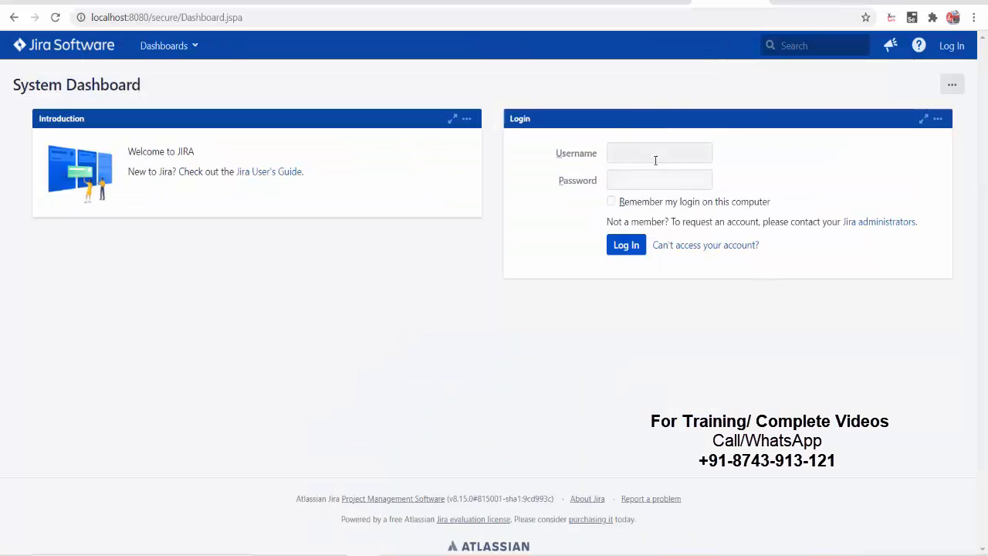
- Log back in with the saved username and password, then open the Zephyr Scale Tests page
{"action": "left_click", "coordinate": [655, 155]}
{"action": "left_click", "coordinate": [642, 182]}
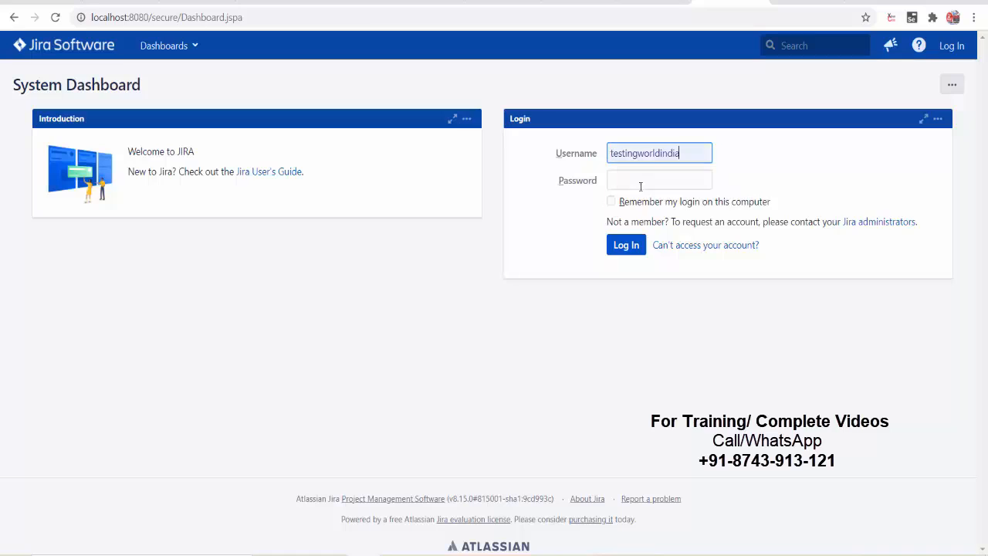
{"action": "left_click", "coordinate": [634, 178]}
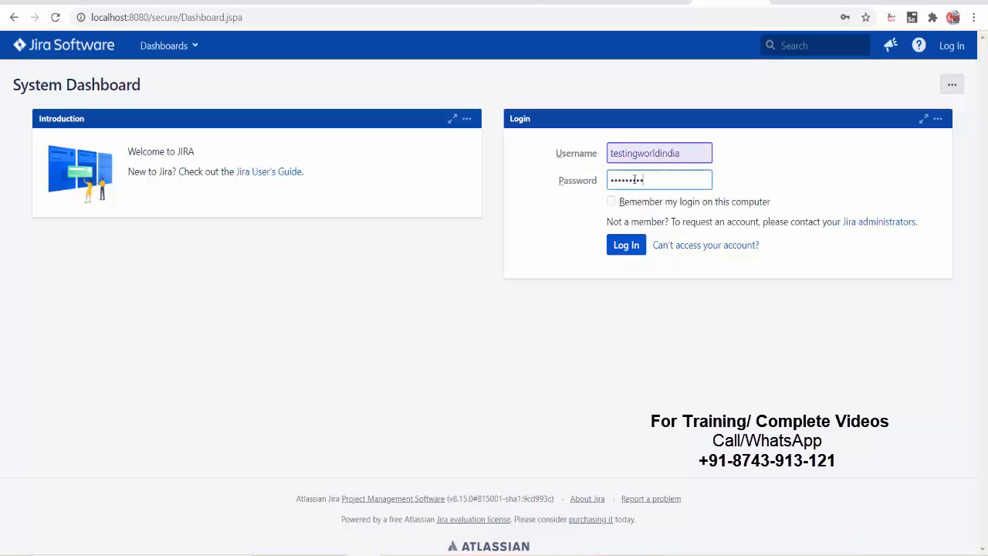
{"action": "key", "text": "Return"}
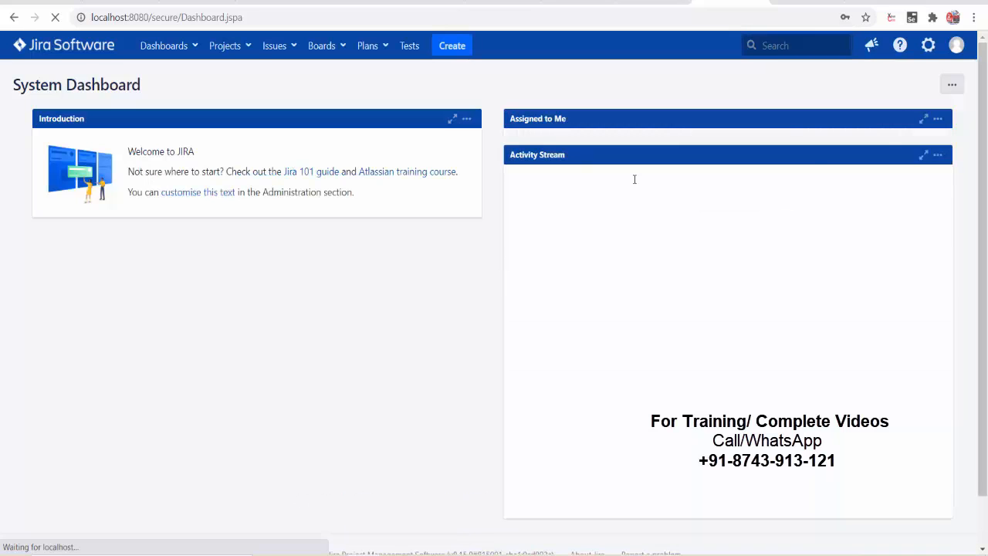
{"action": "left_click", "coordinate": [409, 48]}
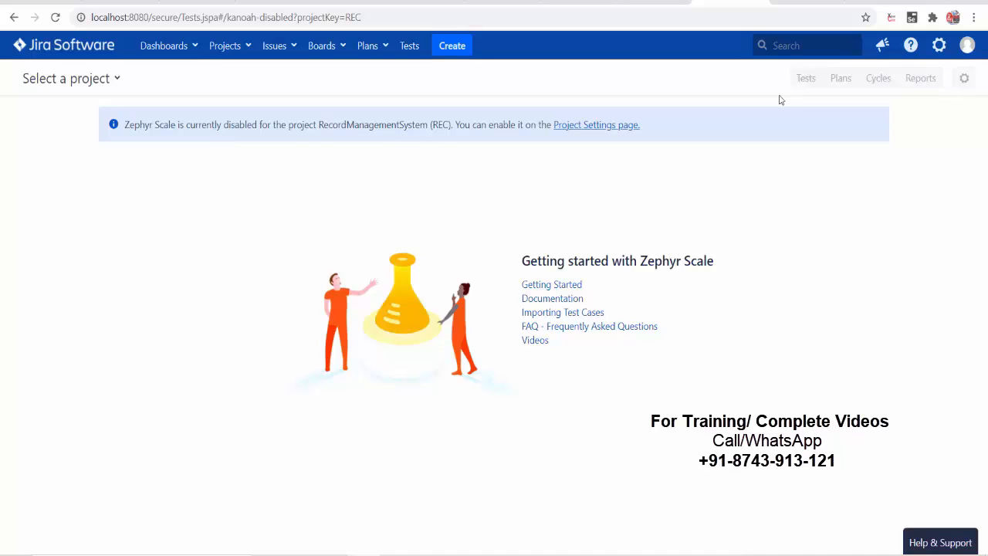
- Go to Manage apps from the gear menu and reach the Zephyr Scale project administration
{"action": "left_click", "coordinate": [939, 46]}
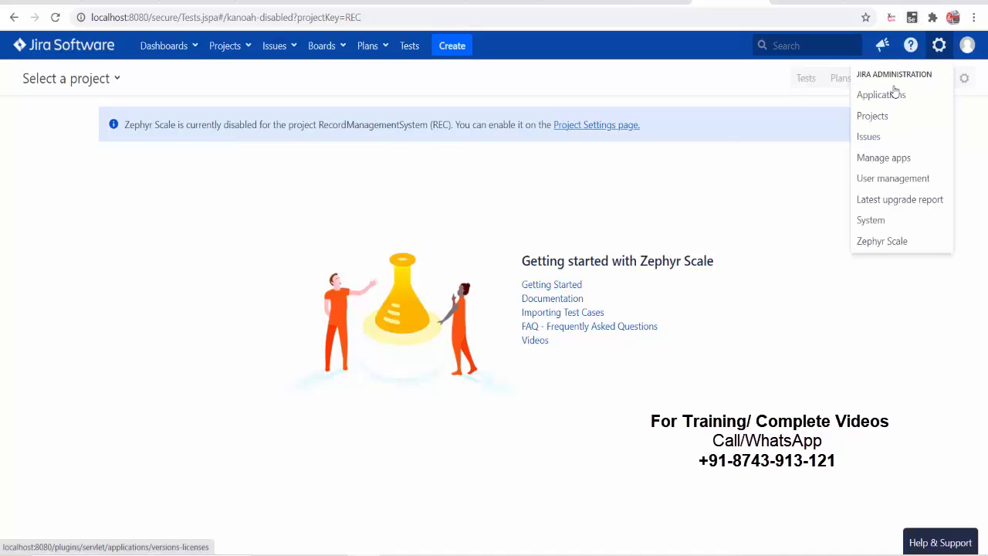
{"action": "left_click", "coordinate": [882, 158]}
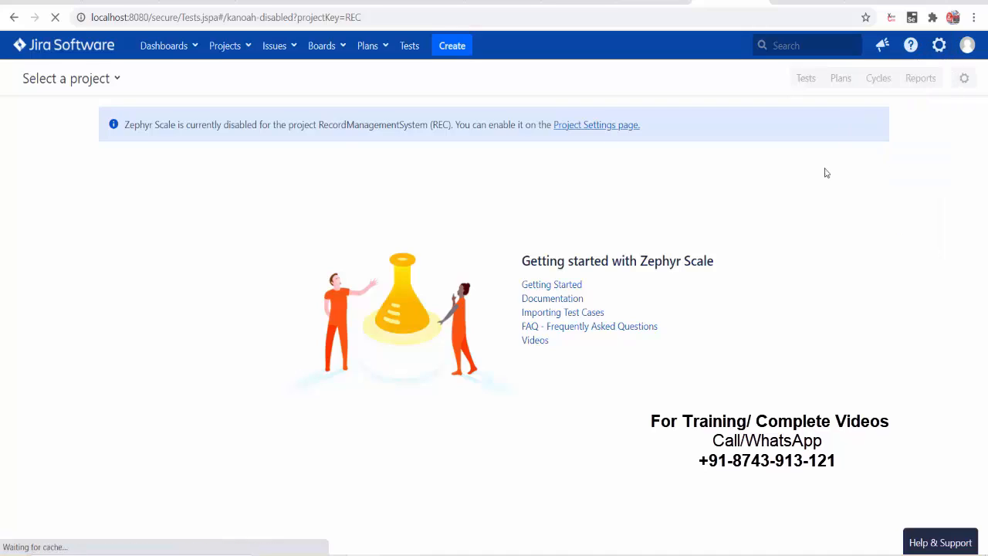
{"action": "left_click", "coordinate": [479, 295]}
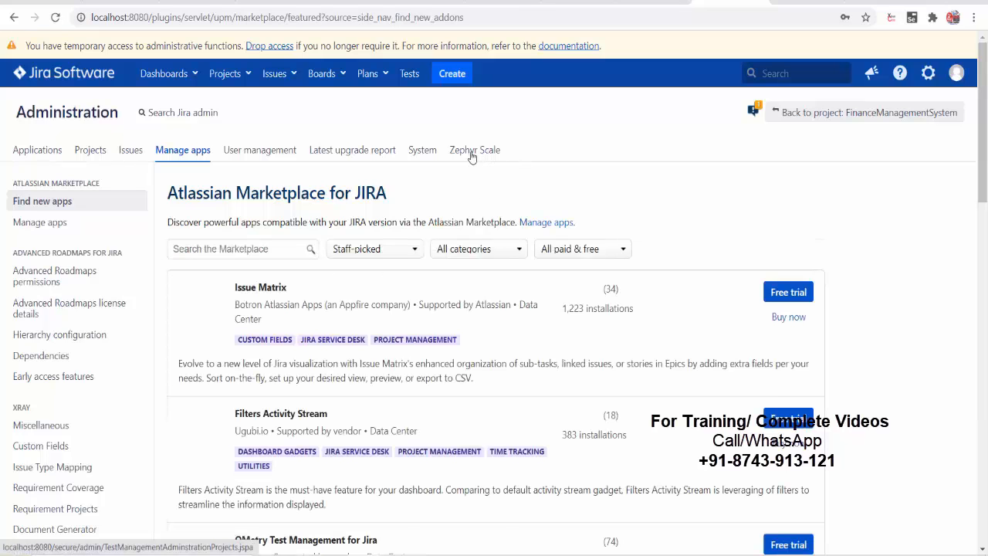
{"action": "left_click", "coordinate": [473, 153]}
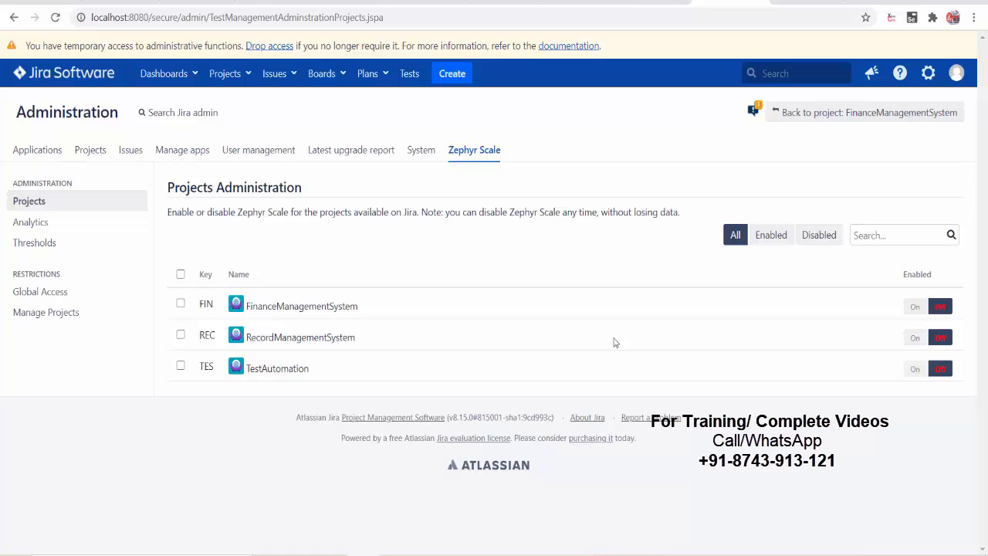
- Enable Zephyr Scale for FinanceManagementSystem, RecordManagementSystem and TestAutomation, then view RecordManagementSystem's test cases
{"action": "left_click", "coordinate": [915, 307]}
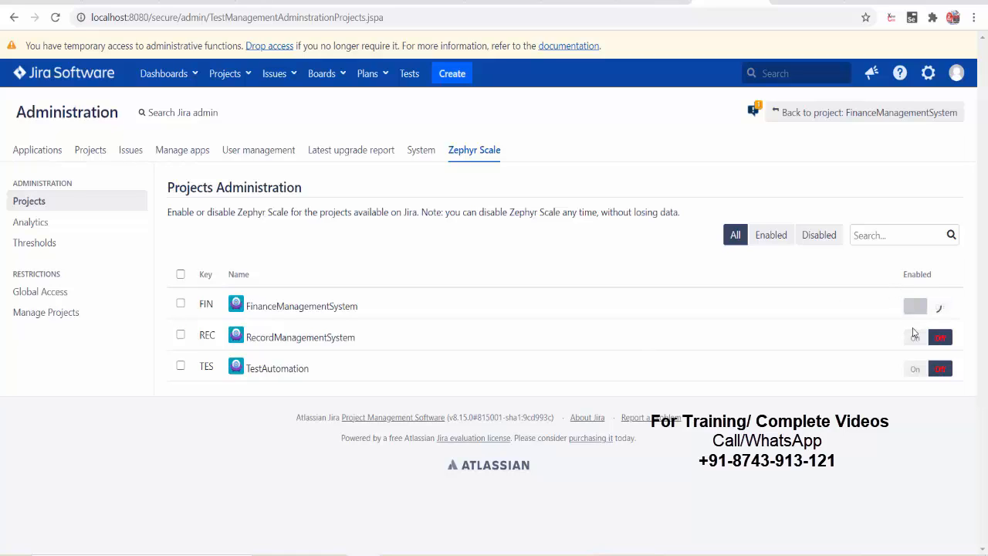
{"action": "left_click", "coordinate": [915, 337]}
{"action": "left_click", "coordinate": [915, 368]}
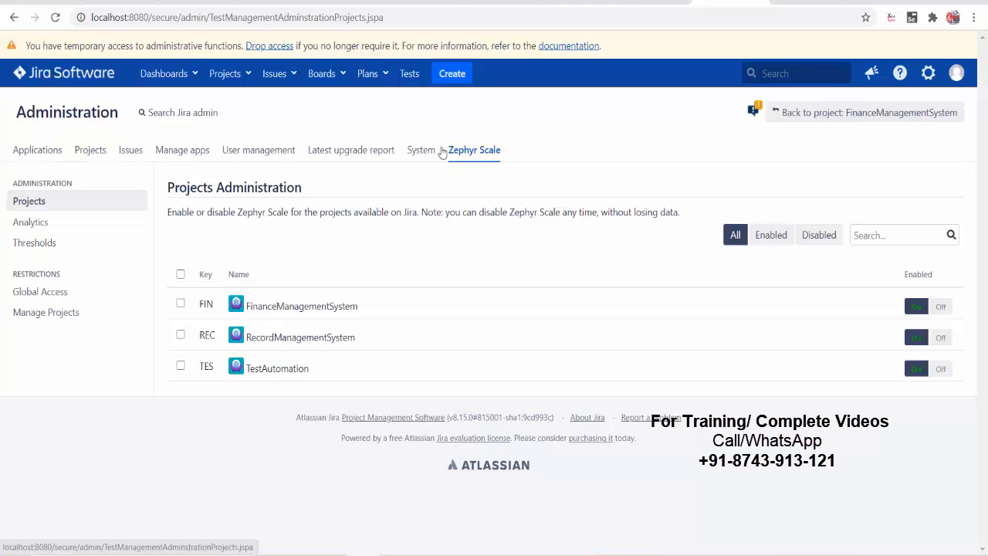
{"action": "left_click", "coordinate": [408, 79]}
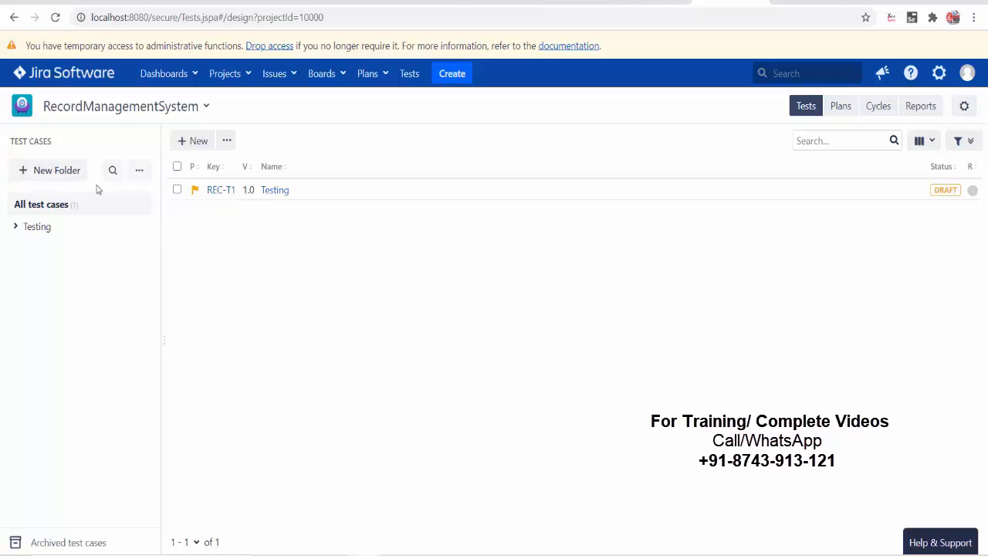
- Start a new test case, discard it unsaved, and bring the Tomcat server console forward
{"action": "left_click", "coordinate": [195, 142]}
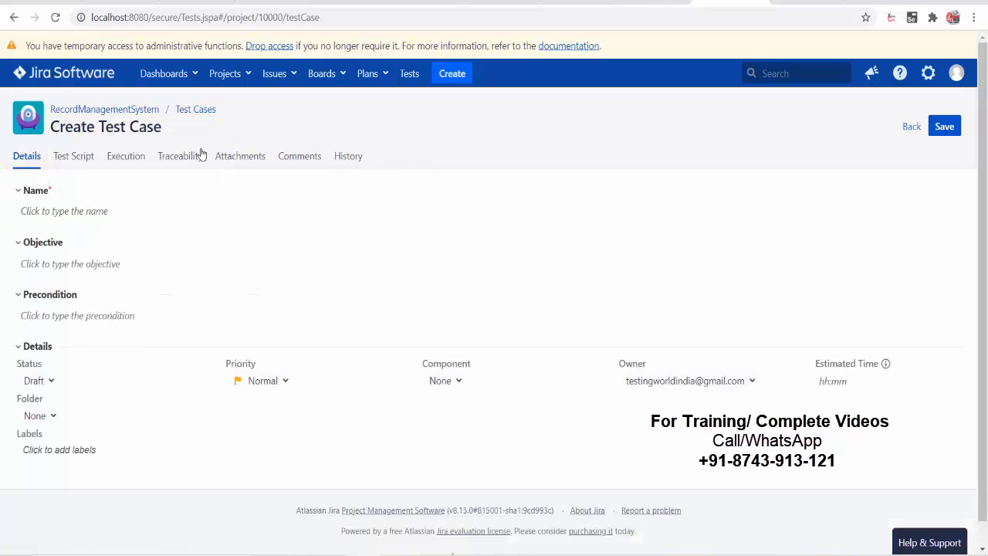
{"action": "left_click", "coordinate": [14, 17]}
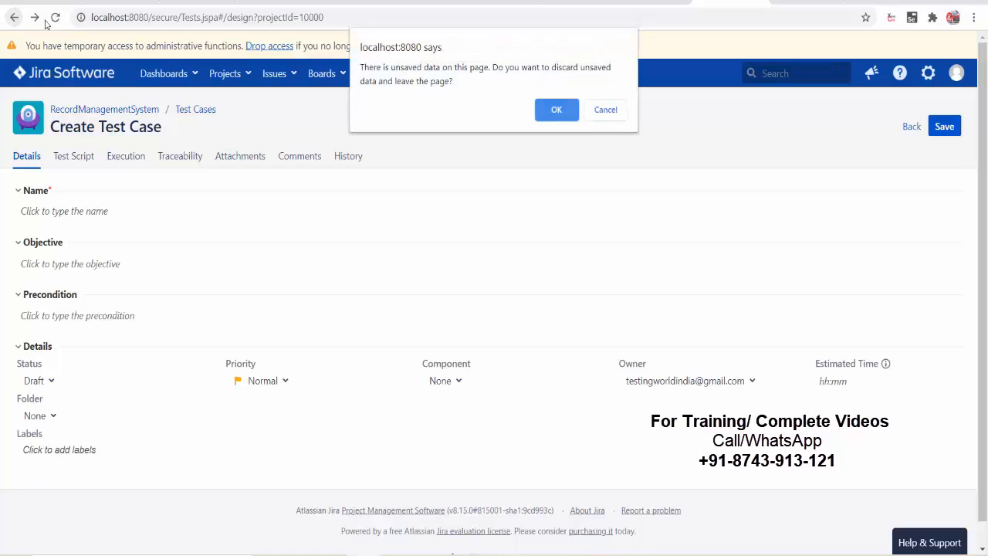
{"action": "left_click", "coordinate": [556, 110]}
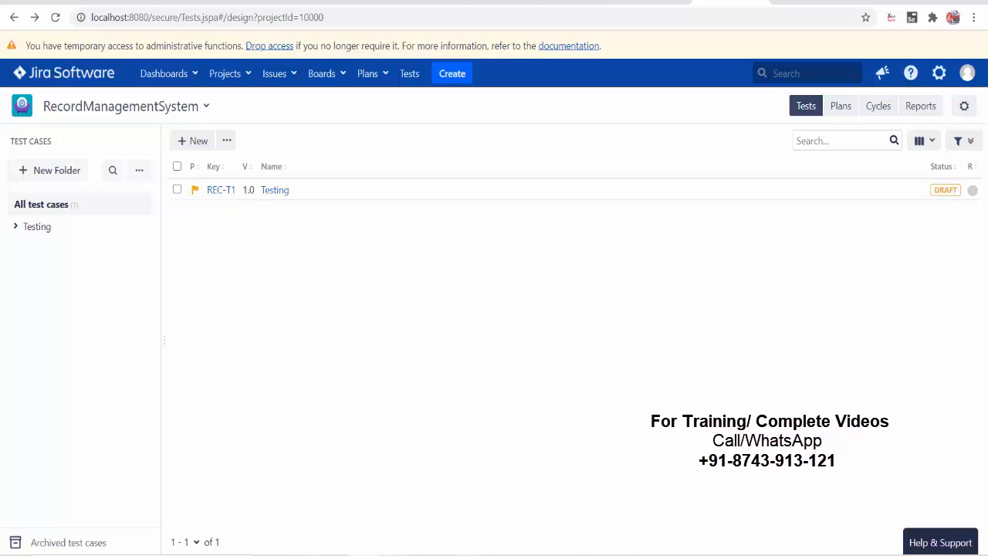
{"action": "left_click", "coordinate": [556, 554]}
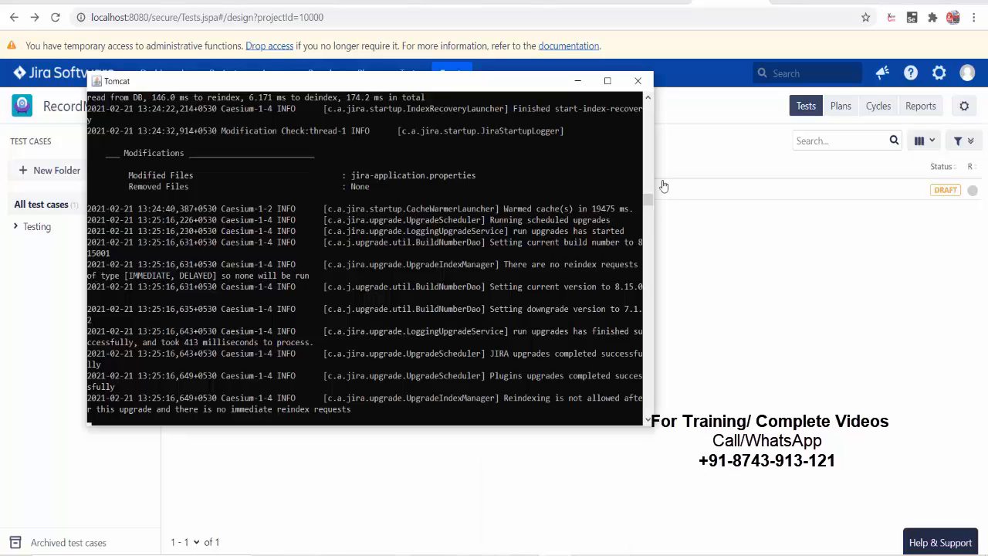
- Search the Marketplace for Zephyr from Manage apps, then check and dismiss the Tomcat console
{"action": "left_click", "coordinate": [938, 73]}
{"action": "left_click", "coordinate": [868, 186]}
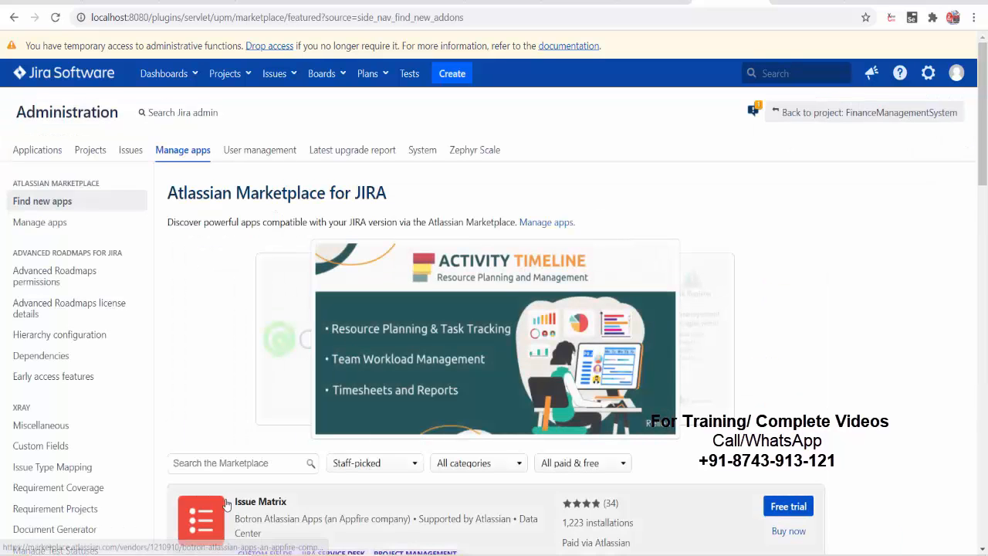
{"action": "left_click", "coordinate": [232, 467]}
{"action": "left_click", "coordinate": [187, 336]}
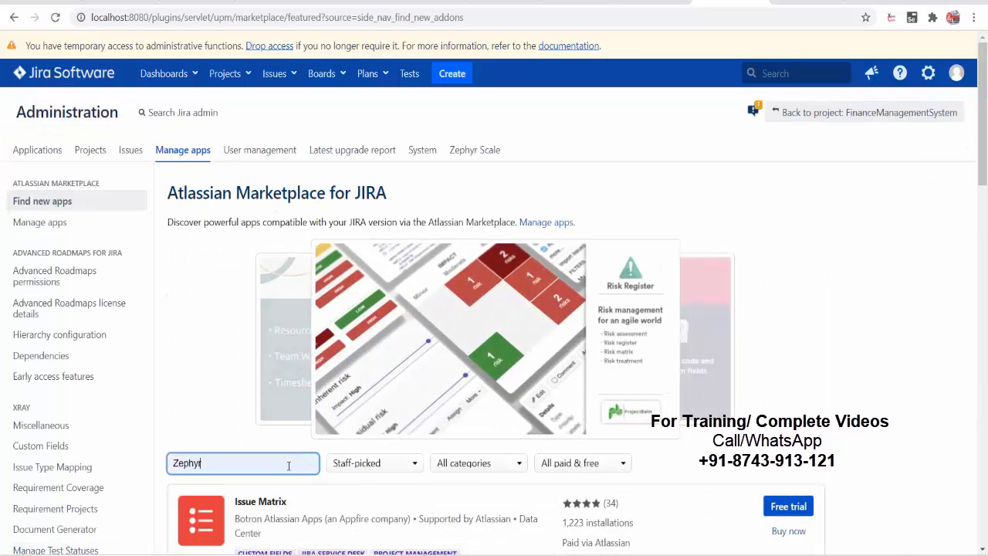
{"action": "key", "text": "Return"}
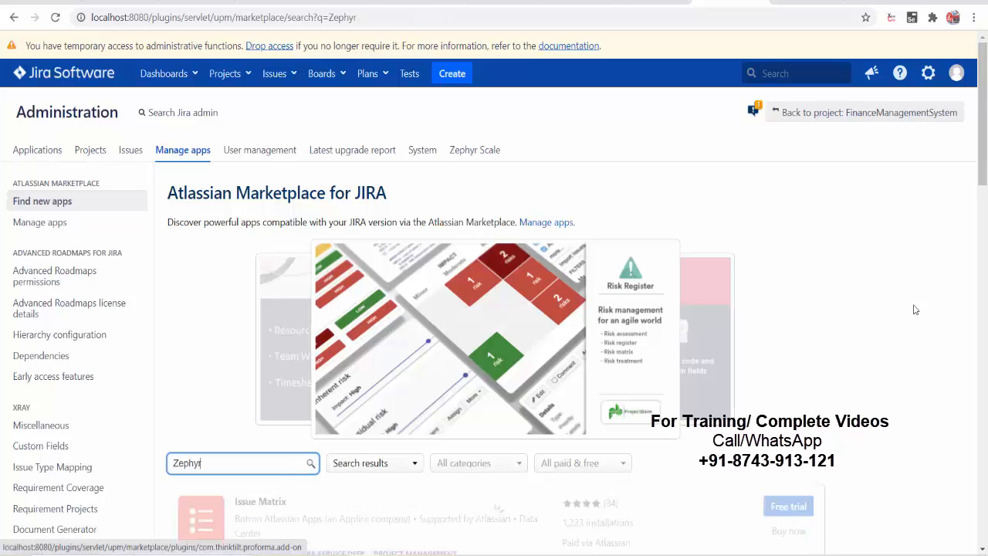
{"action": "scroll", "coordinate": [907, 301], "scroll_direction": "down", "scroll_amount": 2}
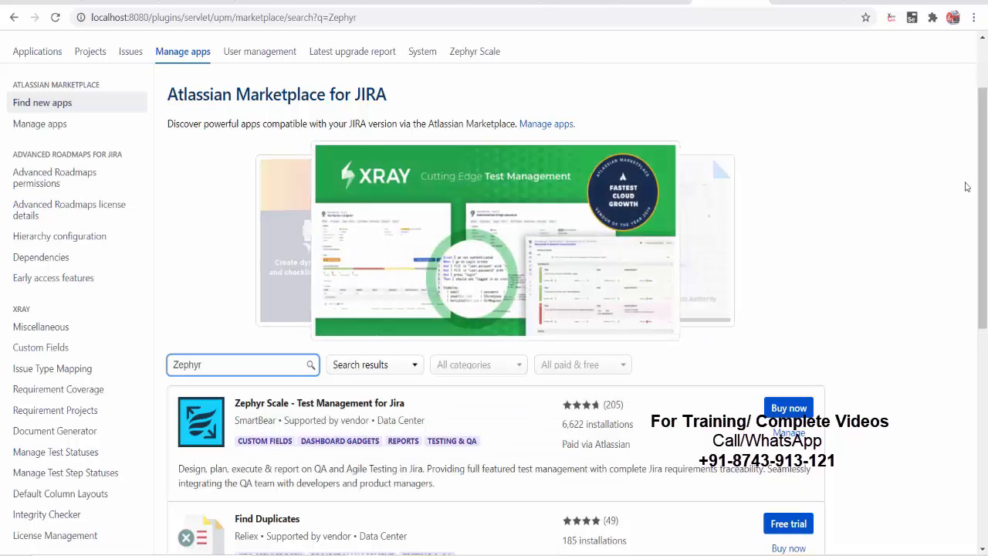
{"action": "scroll", "coordinate": [911, 232], "scroll_direction": "up", "scroll_amount": 2}
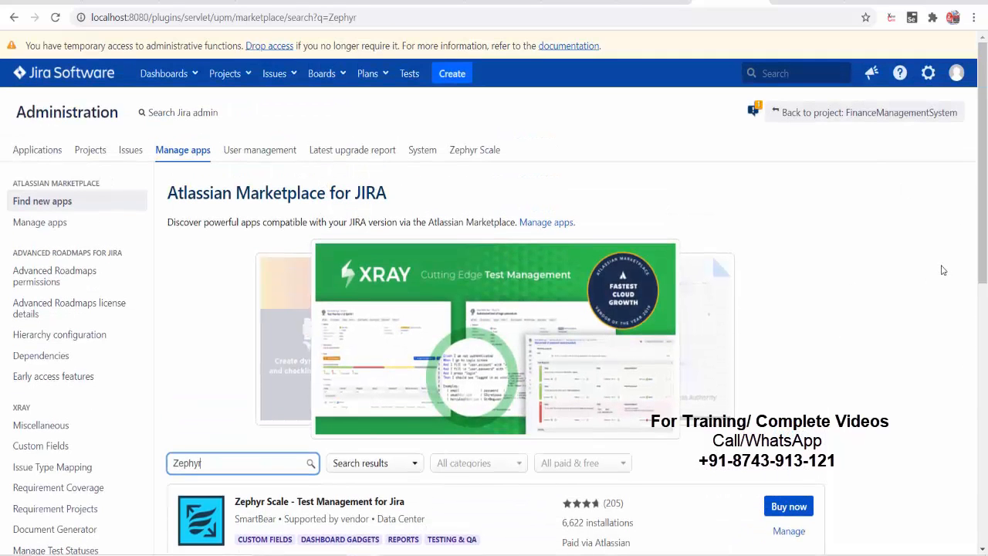
{"action": "left_click", "coordinate": [554, 555]}
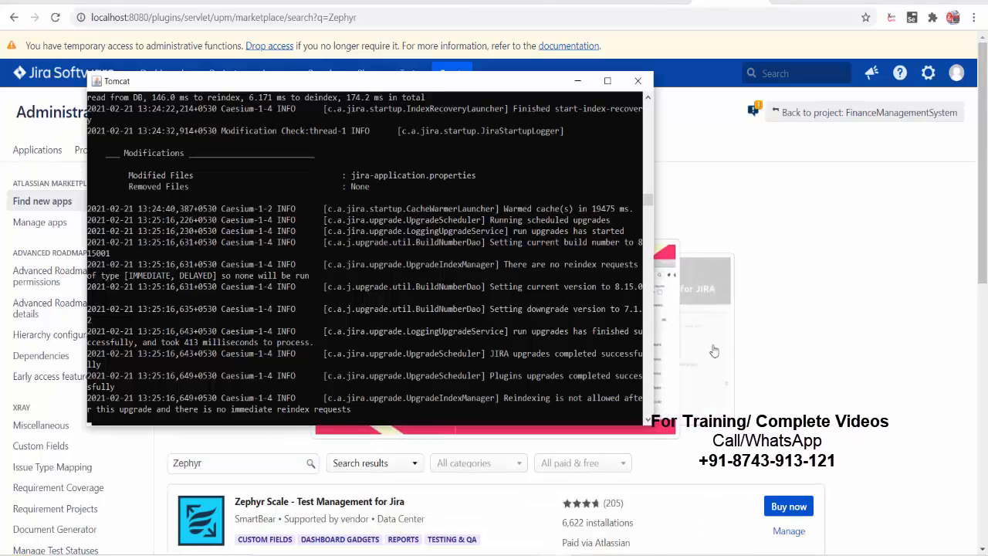
{"action": "left_click", "coordinate": [803, 166]}
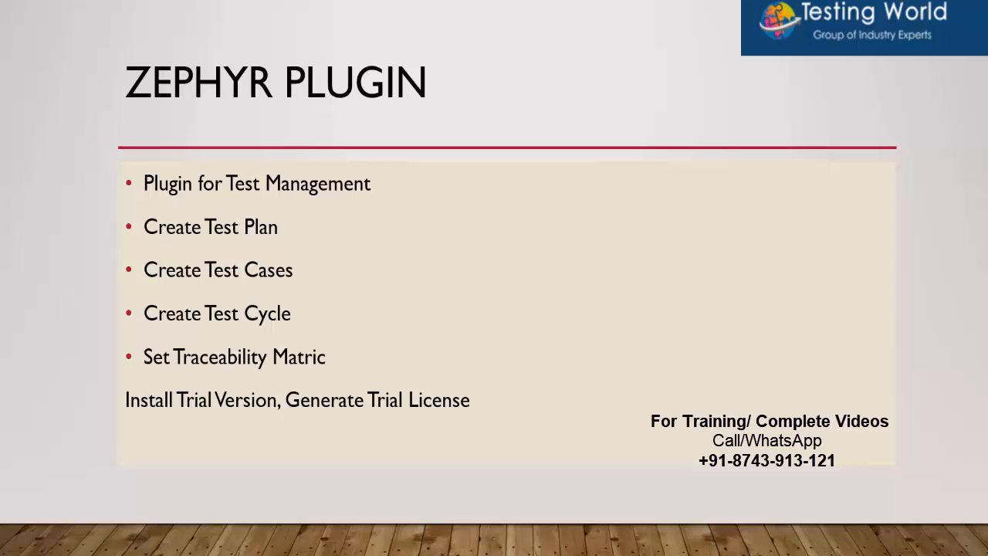
- Advance the slideshow from the Zephyr Plugin slide to the Write Test Cases slide
{"action": "key", "text": "Right"}
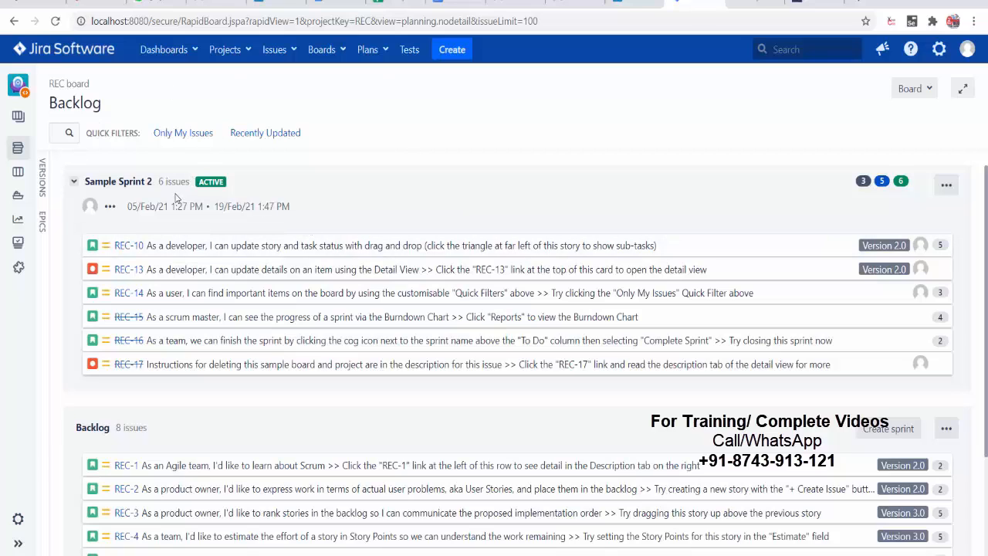
- Switch to the FinanceManagementSystem (FIN) project, visit Releases, and show the Sprint-1 backlog
{"action": "left_click", "coordinate": [227, 49]}
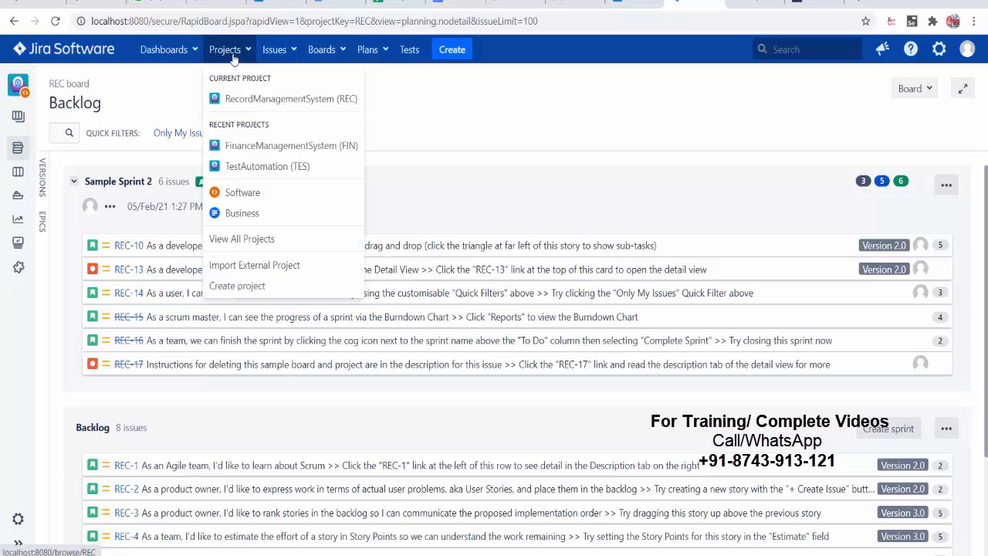
{"action": "left_click", "coordinate": [279, 155]}
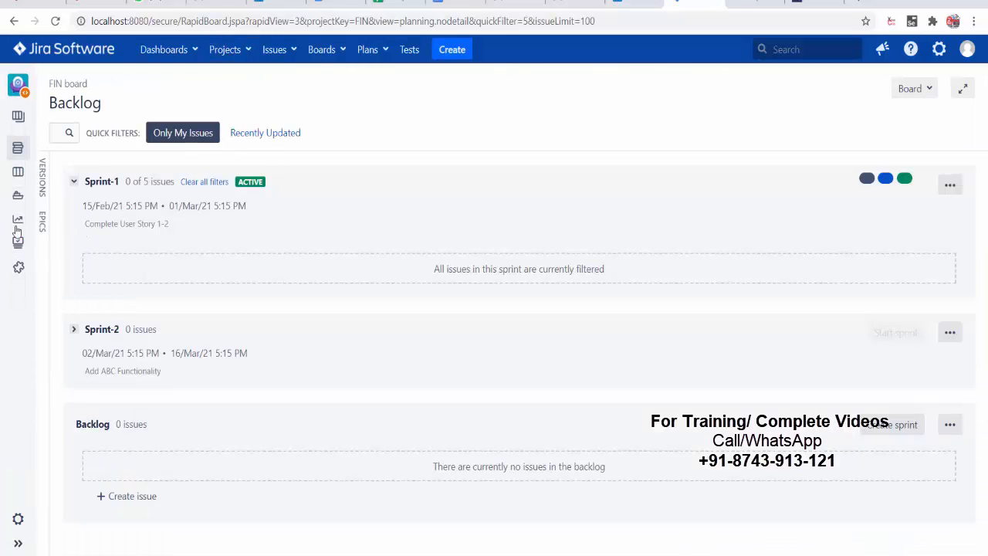
{"action": "left_click", "coordinate": [18, 194]}
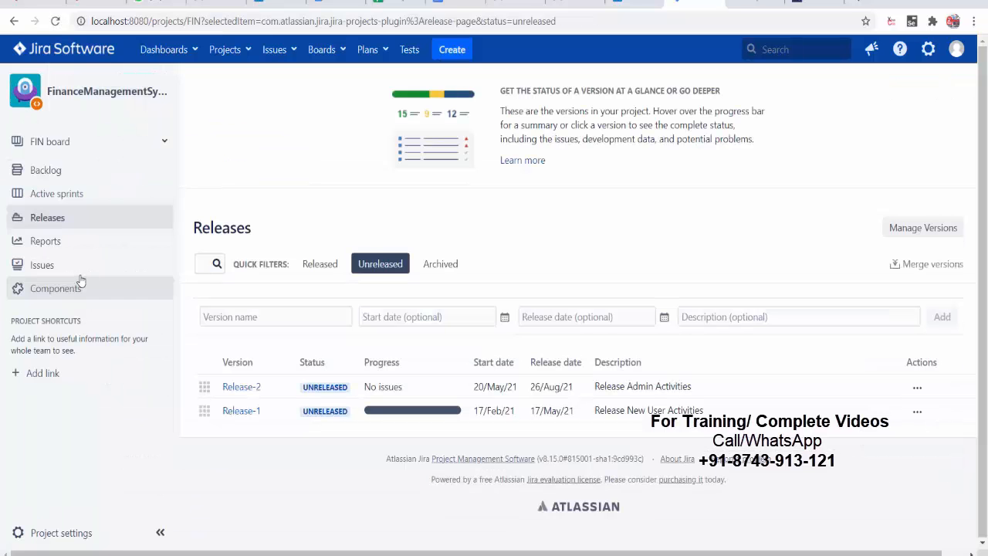
{"action": "left_click", "coordinate": [50, 173]}
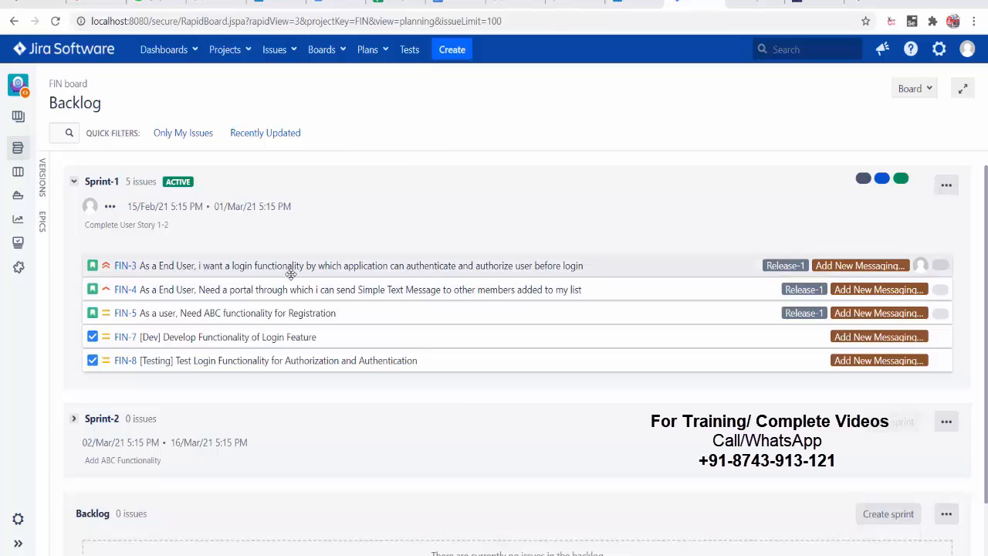
- Confirm Zephyr Scale is enabled for FinanceManagementSystem after entering the admin password, then open its empty Tests library
{"action": "left_click", "coordinate": [938, 61]}
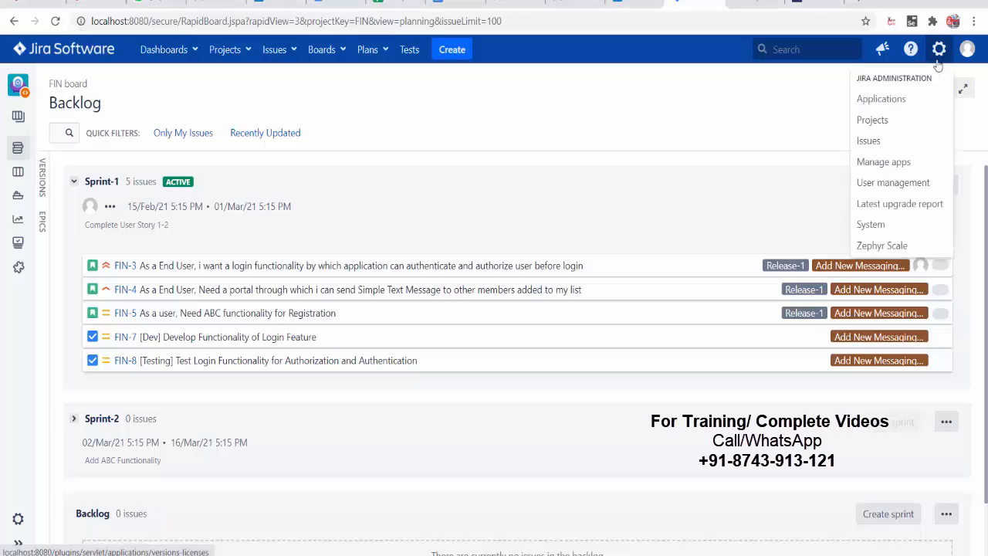
{"action": "left_click", "coordinate": [868, 166]}
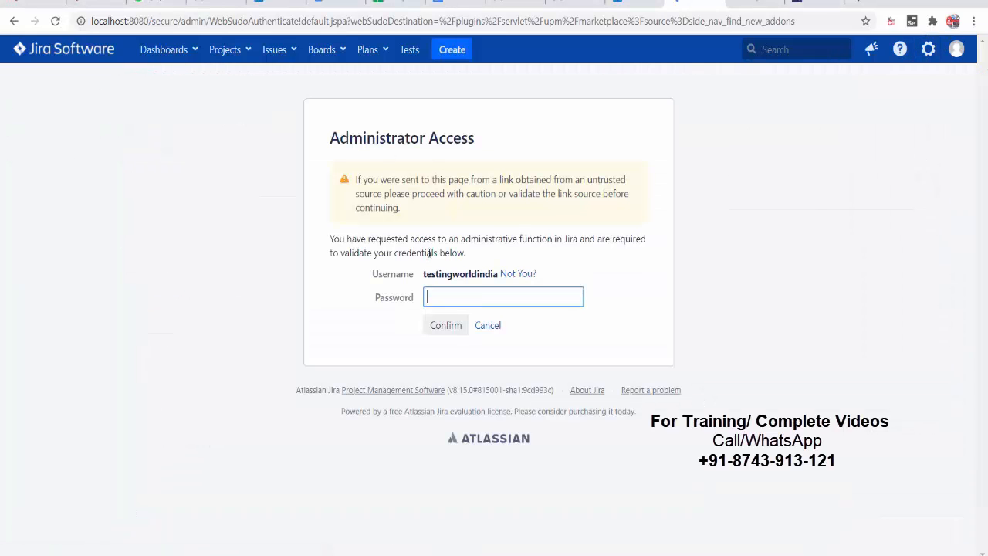
{"action": "type", "text": "•••••"}
{"action": "key", "text": "Return"}
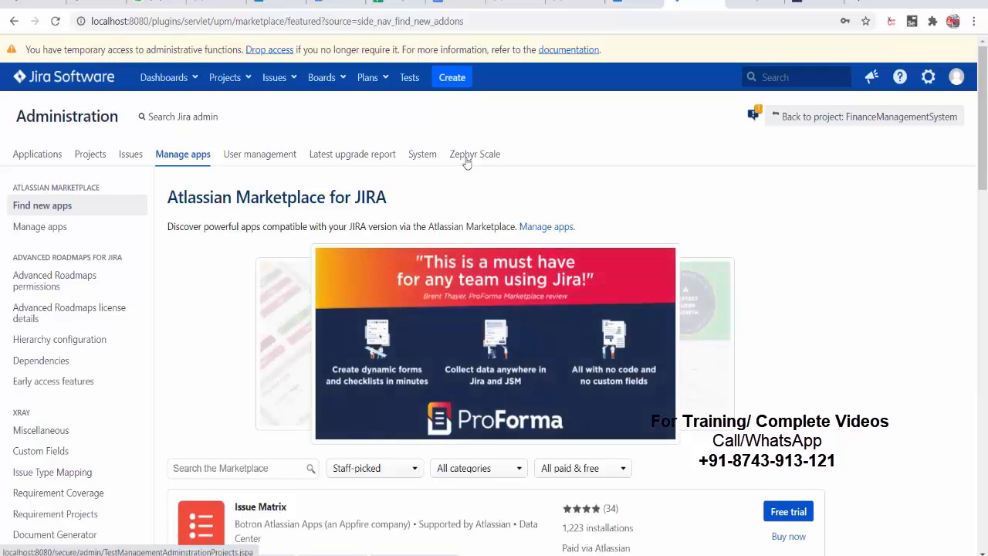
{"action": "left_click", "coordinate": [467, 158]}
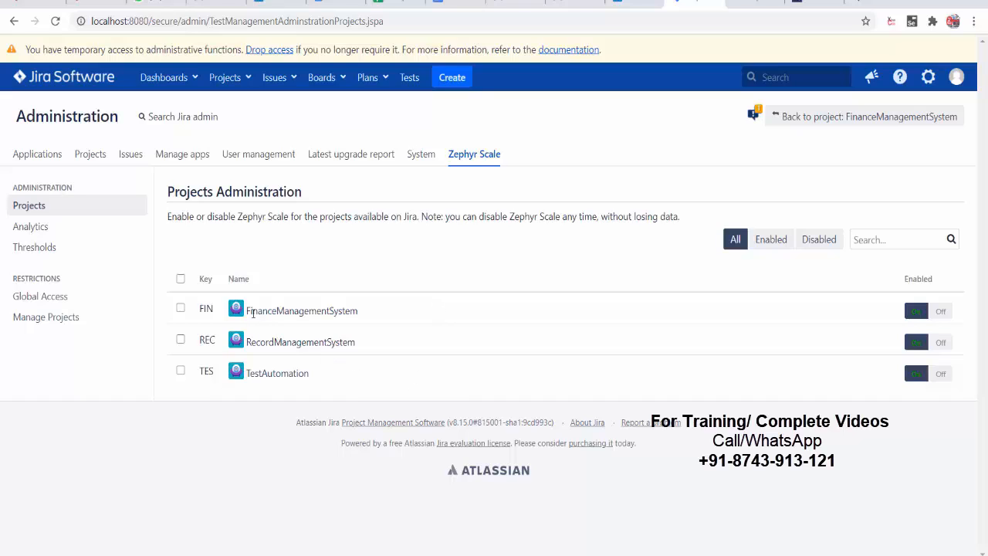
{"action": "left_click_drag", "start_coordinate": [253, 313], "coordinate": [358, 317]}
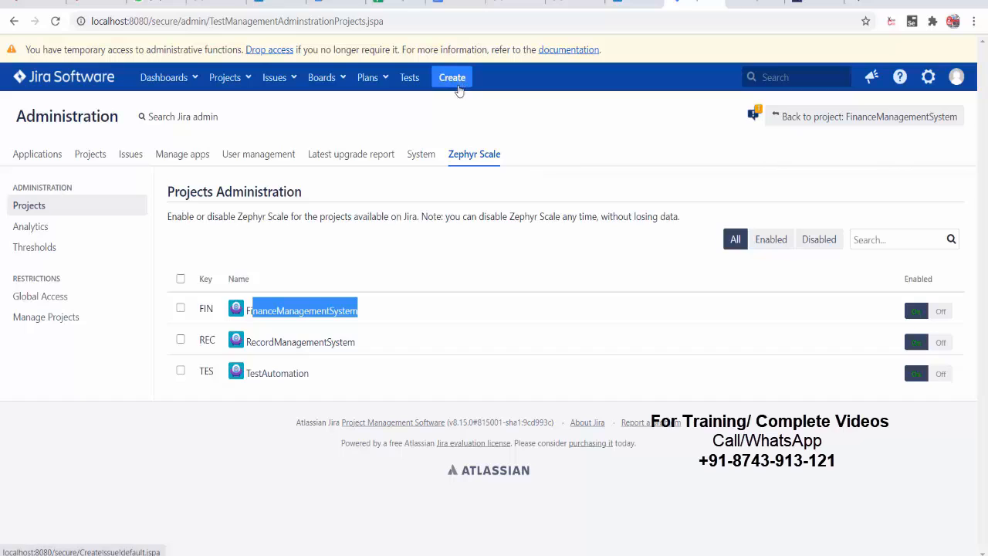
{"action": "left_click", "coordinate": [409, 81]}
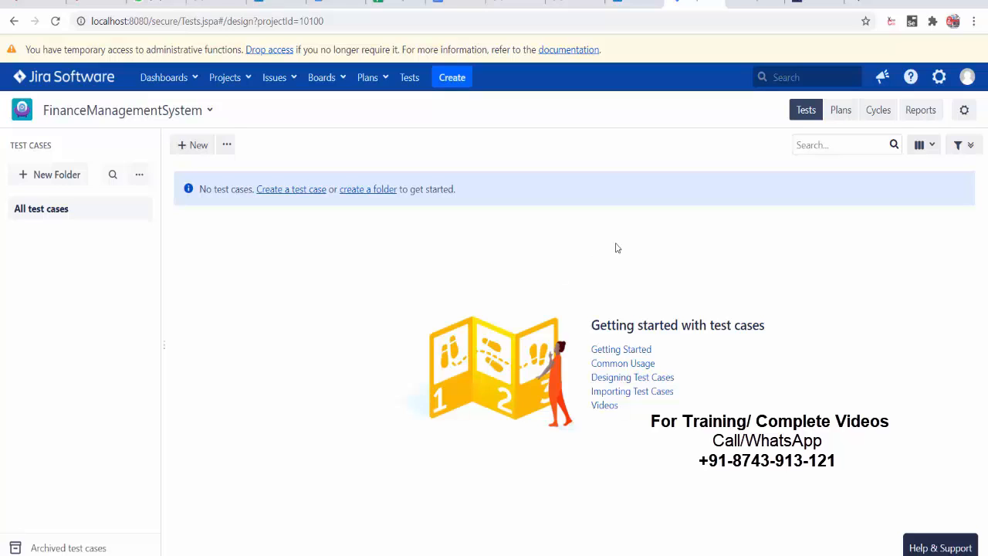
- Reload the empty library and add a top-level folder named FMS_TestCases
{"action": "left_click", "coordinate": [408, 87]}
{"action": "left_click", "coordinate": [51, 178]}
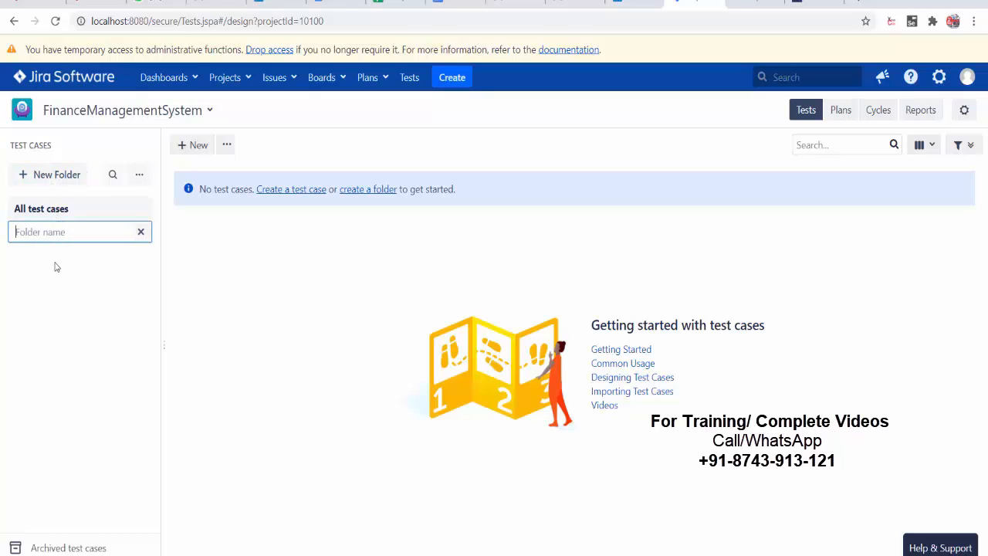
{"action": "type", "text": "Financ"}
{"action": "key", "text": "BackSpace"}
{"action": "key", "text": "BackSpace"}
{"action": "key", "text": "BackSpace"}
{"action": "key", "text": "BackSpace"}
{"action": "key", "text": "BackSpace"}
{"action": "type", "text": "MS_TestCases"}
{"action": "key", "text": "Return"}
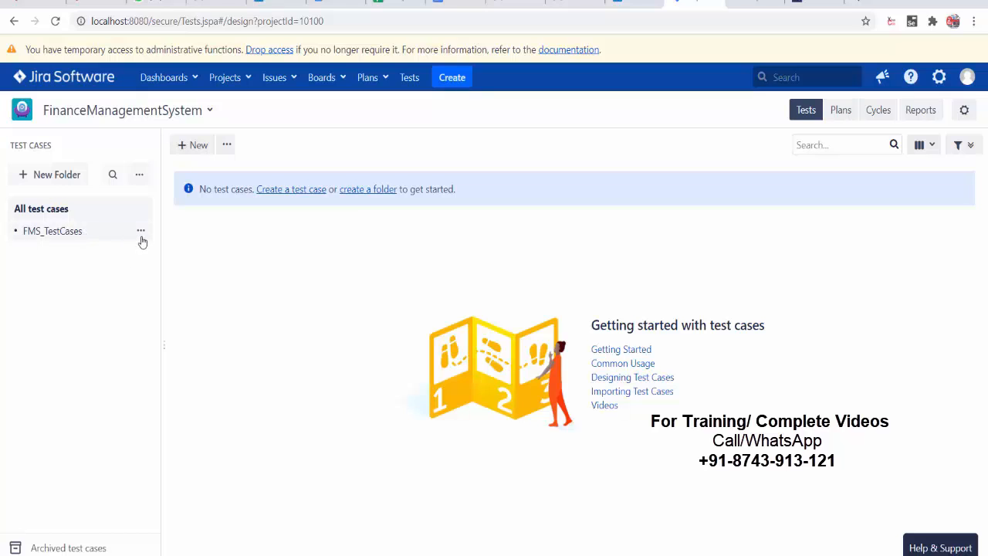
{"action": "left_click", "coordinate": [141, 234]}
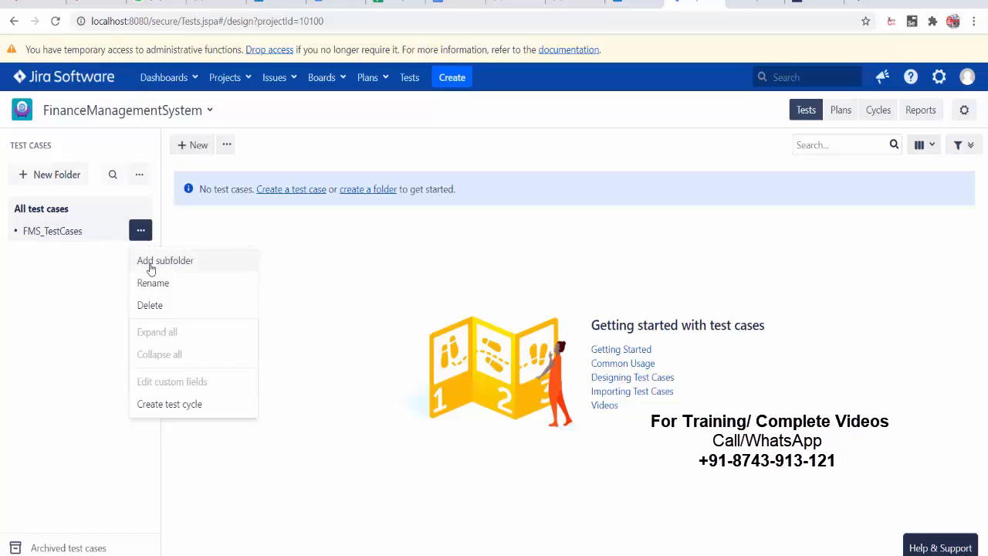
{"action": "left_click", "coordinate": [151, 262]}
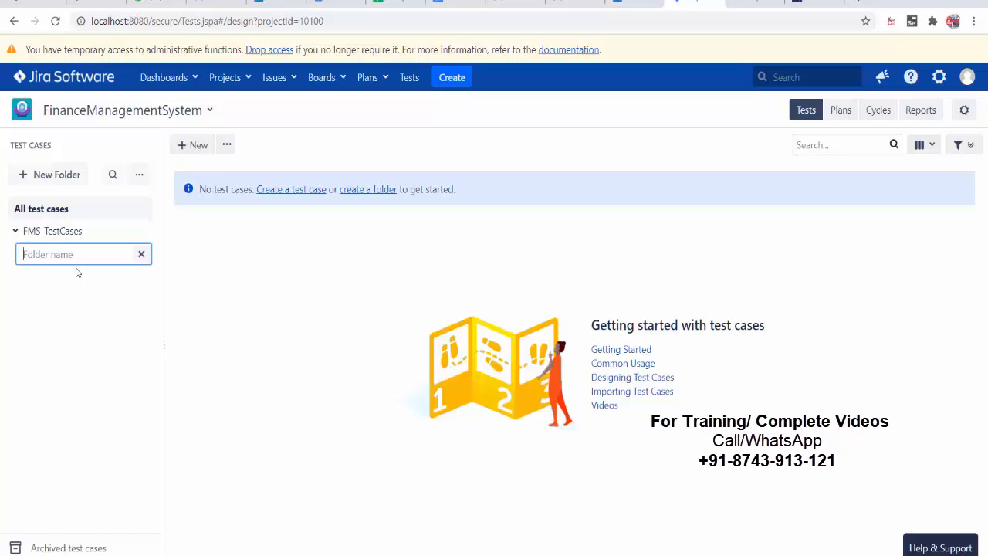
{"action": "type", "text": "SmokeTestCase"}
{"action": "key", "text": "Return"}
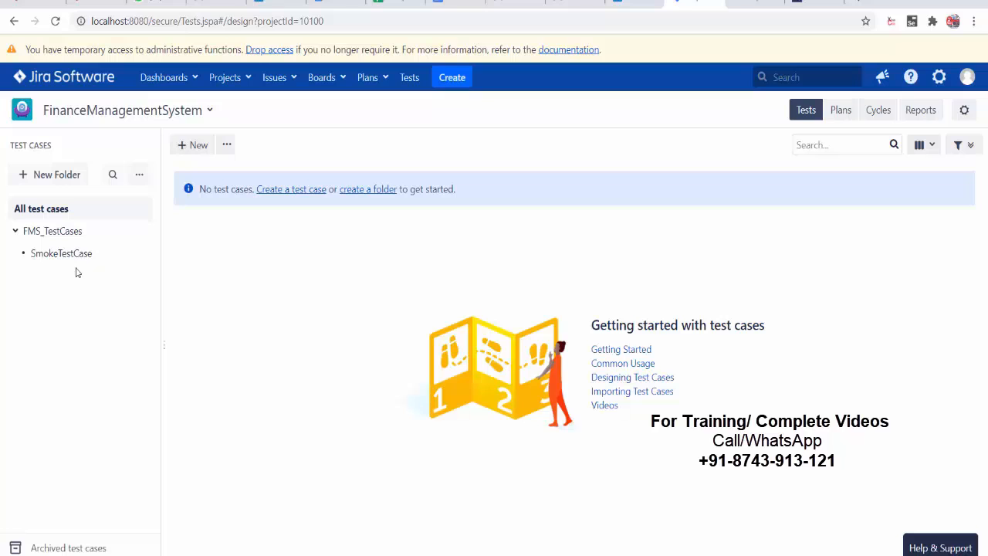
{"action": "left_click", "coordinate": [142, 232]}
{"action": "left_click", "coordinate": [158, 263]}
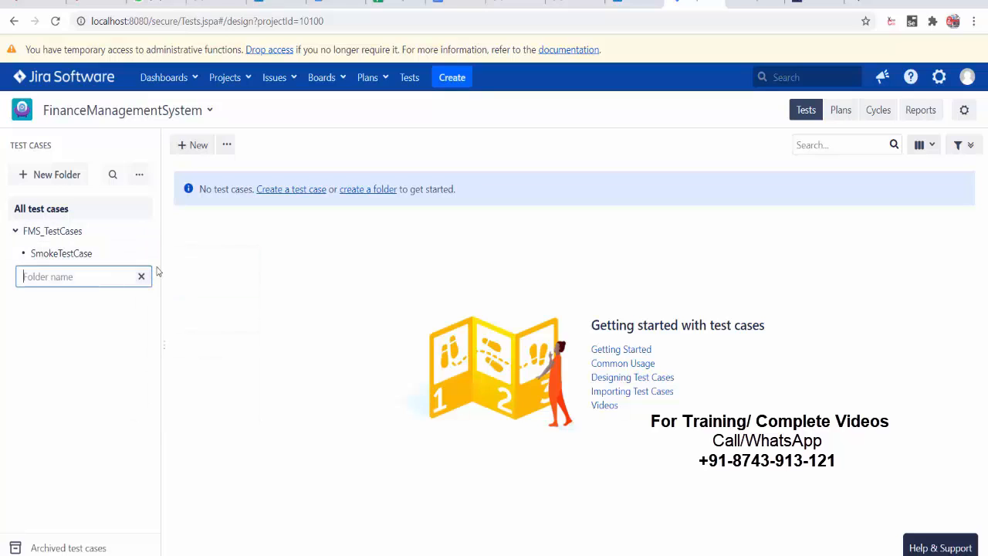
{"action": "type", "text": "LoginFunctionality"}
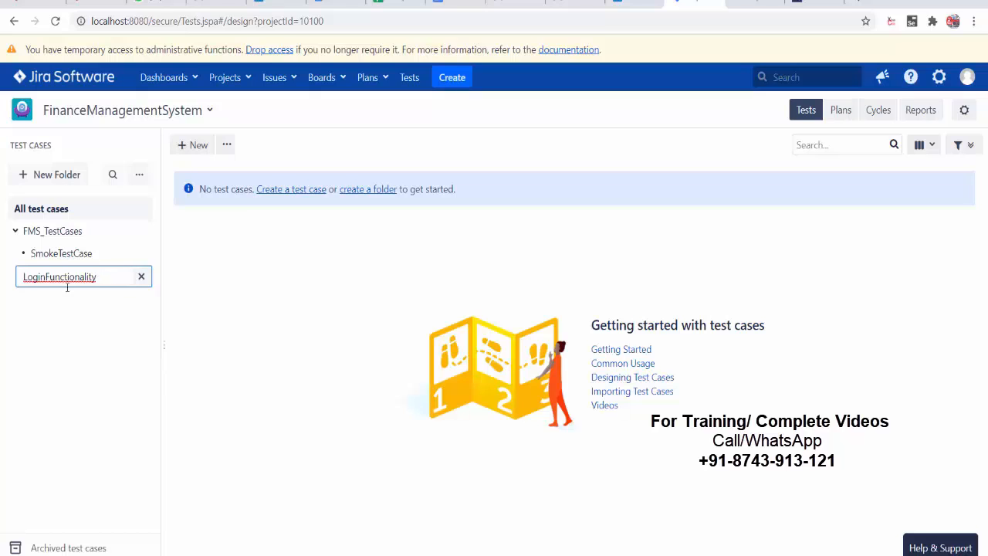
{"action": "type", "text": "'"}
{"action": "key", "text": "Return"}
{"action": "left_click", "coordinate": [141, 230]}
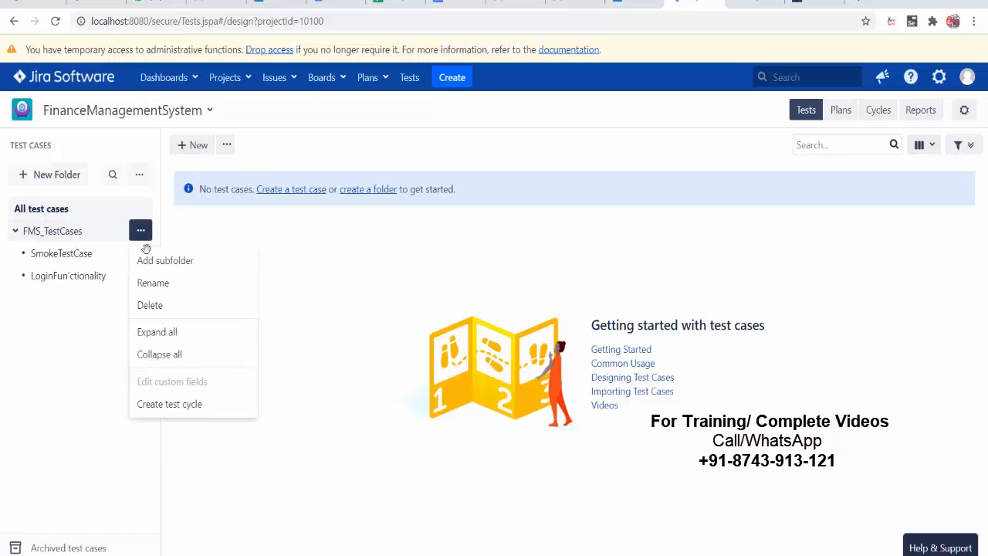
{"action": "left_click", "coordinate": [148, 261]}
{"action": "type", "text": "R"}
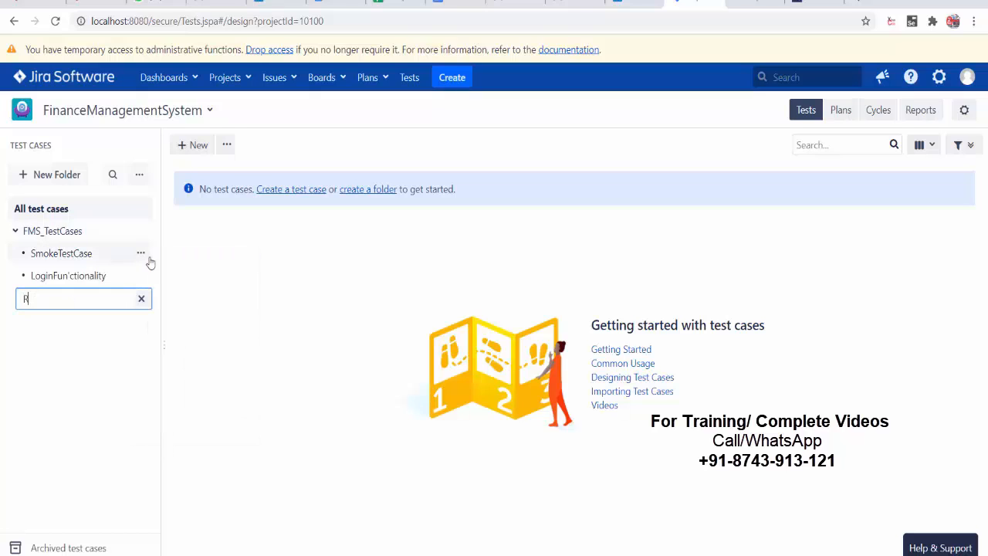
{"action": "type", "text": "egistrationTestCases"}
{"action": "key", "text": "Return"}
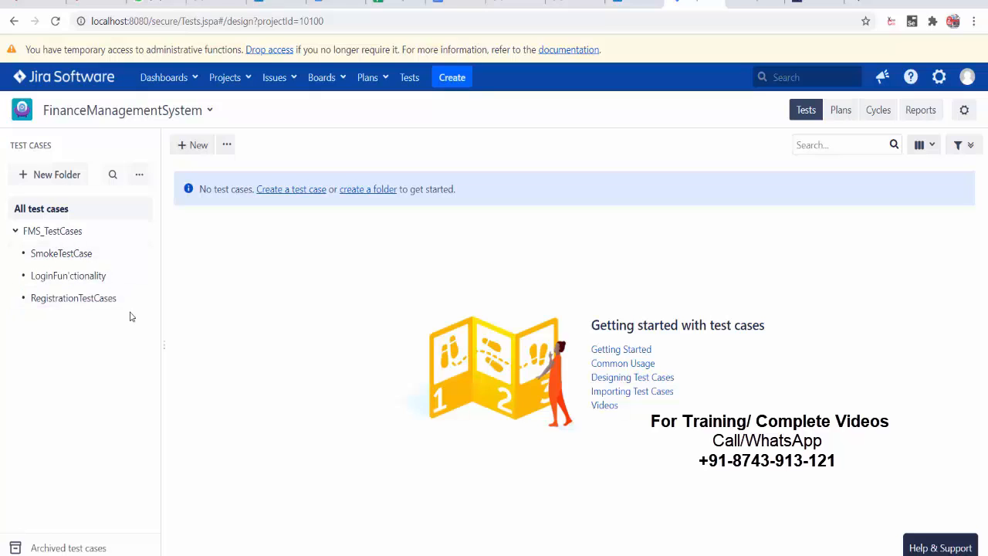
- Remove the stray apostrophe so the login folder reads Login Functionality
{"action": "left_click", "coordinate": [144, 259]}
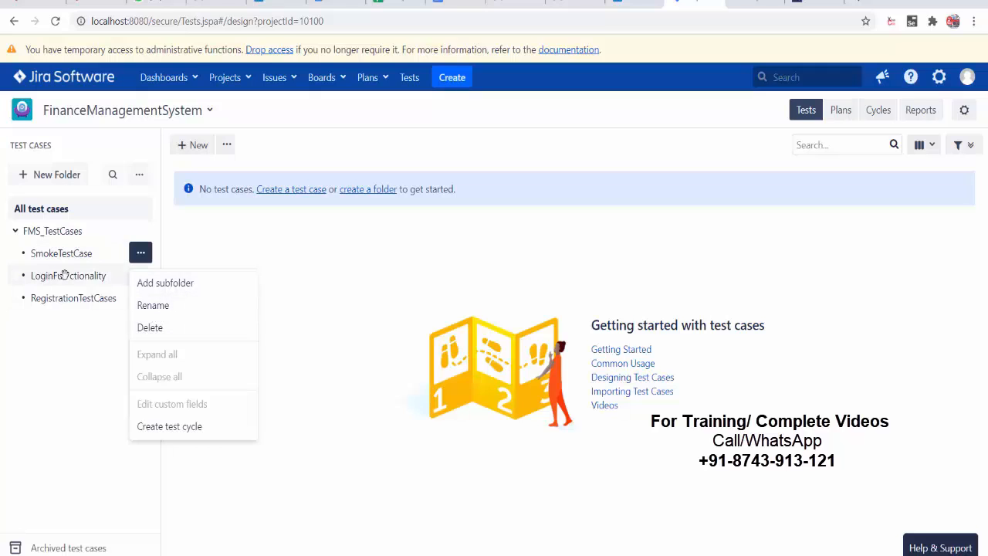
{"action": "left_click", "coordinate": [167, 241]}
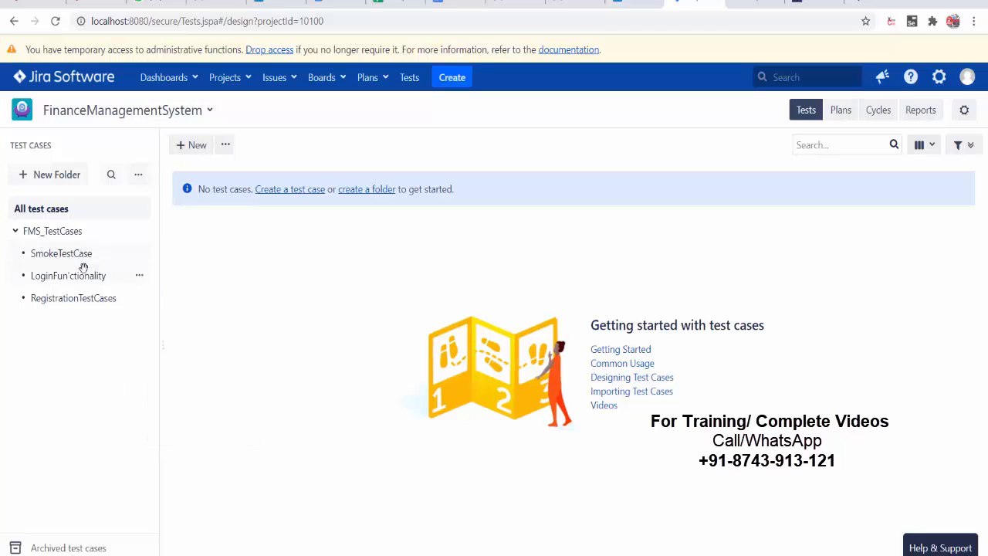
{"action": "left_click", "coordinate": [139, 276]}
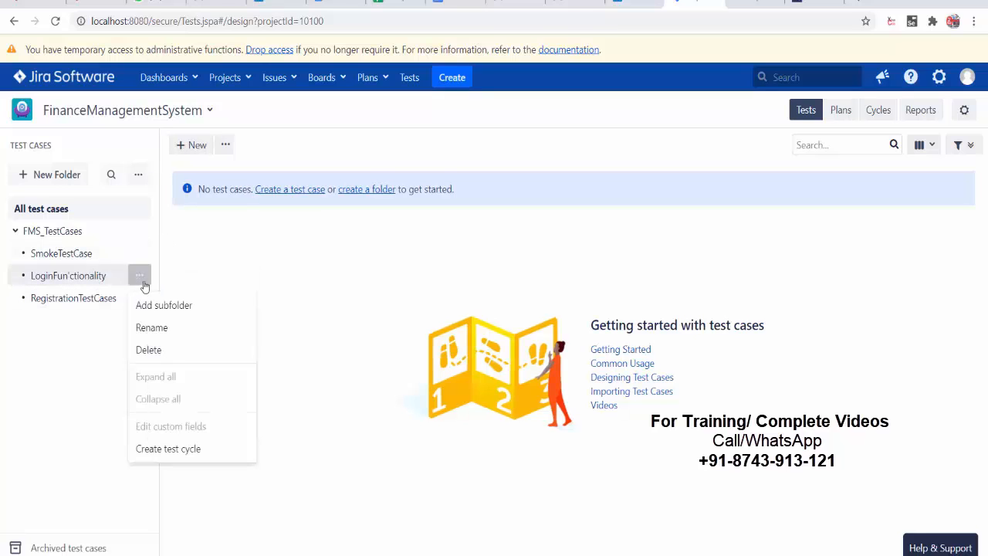
{"action": "left_click", "coordinate": [171, 328]}
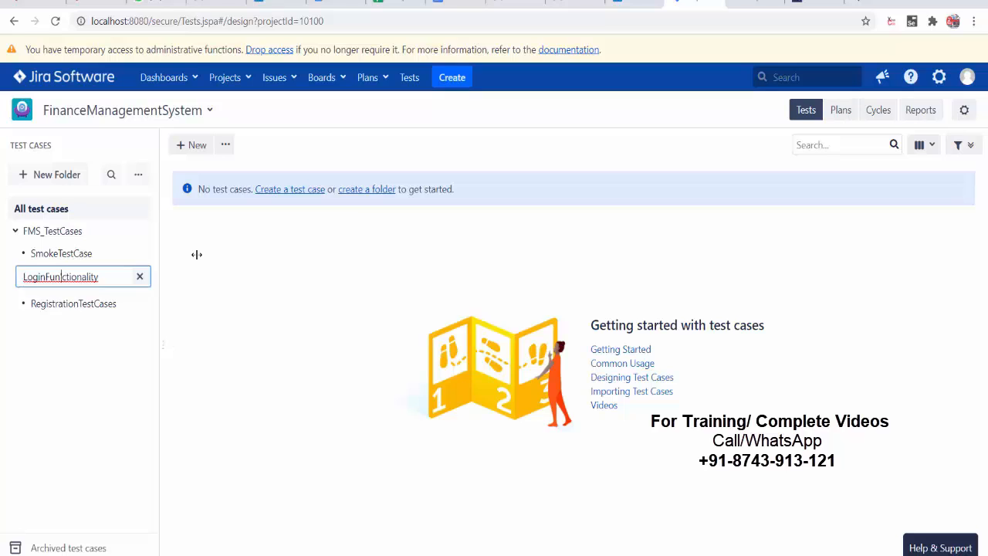
{"action": "key", "text": "BackSpace"}
{"action": "key", "text": "Return"}
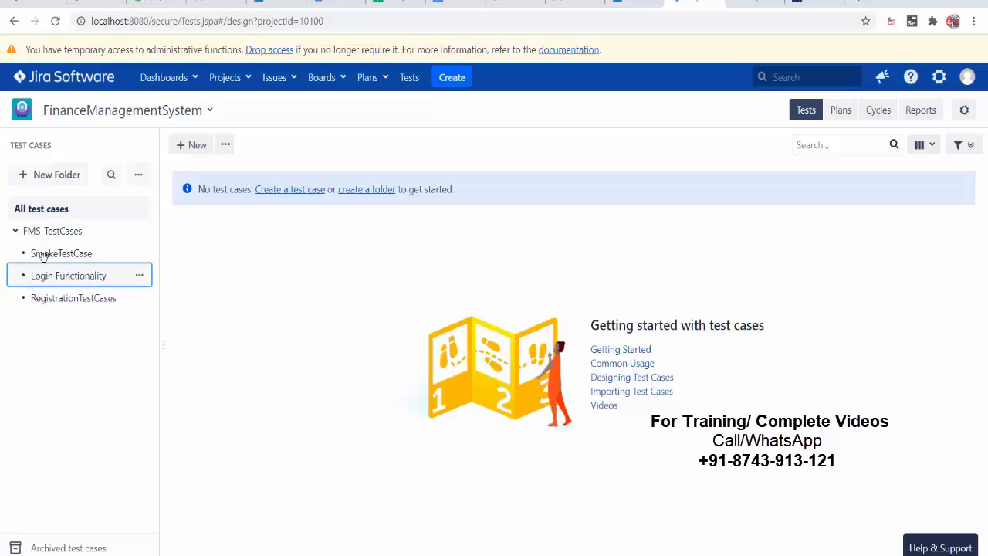
- Rename the FMS_TestCases folder to FMS Functional Testcases
{"action": "left_click", "coordinate": [13, 235]}
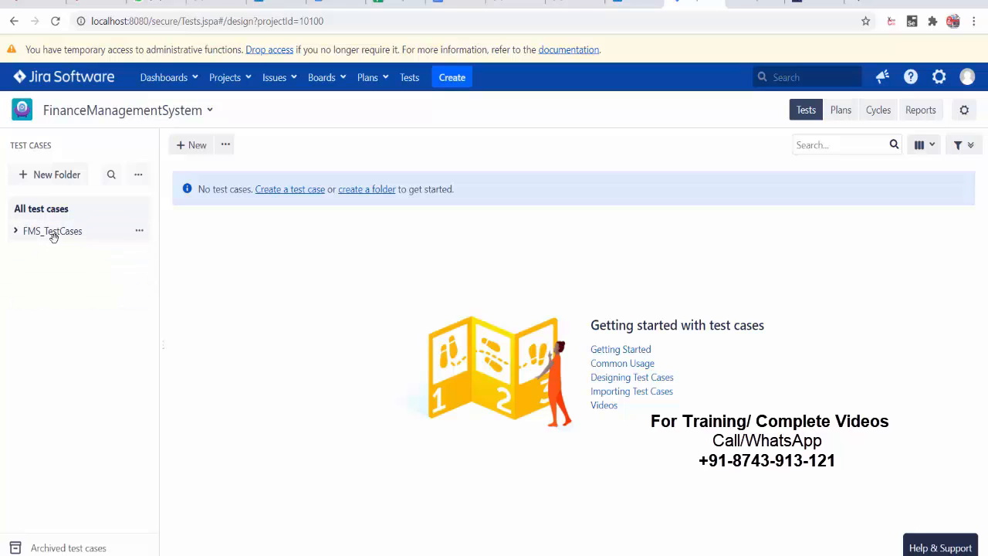
{"action": "left_click", "coordinate": [138, 236]}
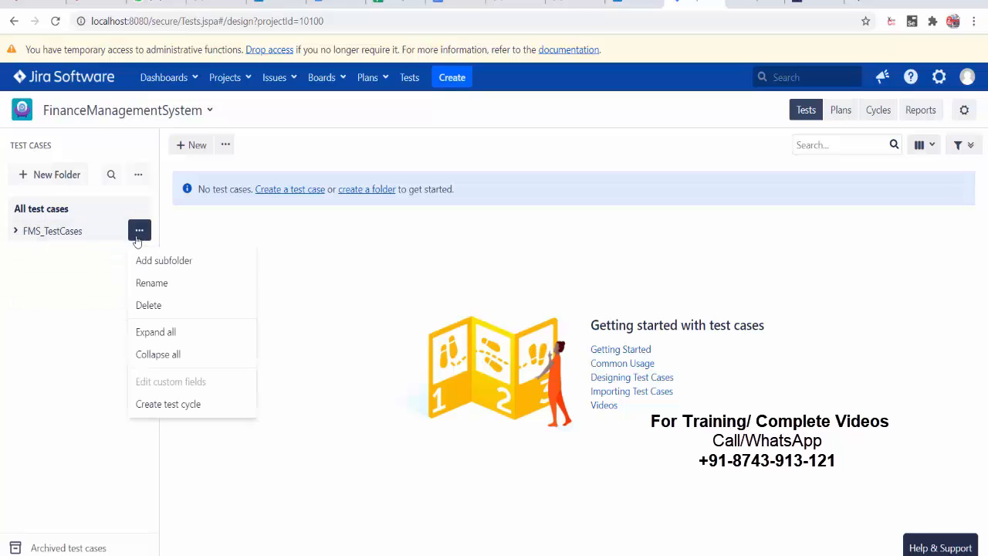
{"action": "left_click", "coordinate": [169, 283]}
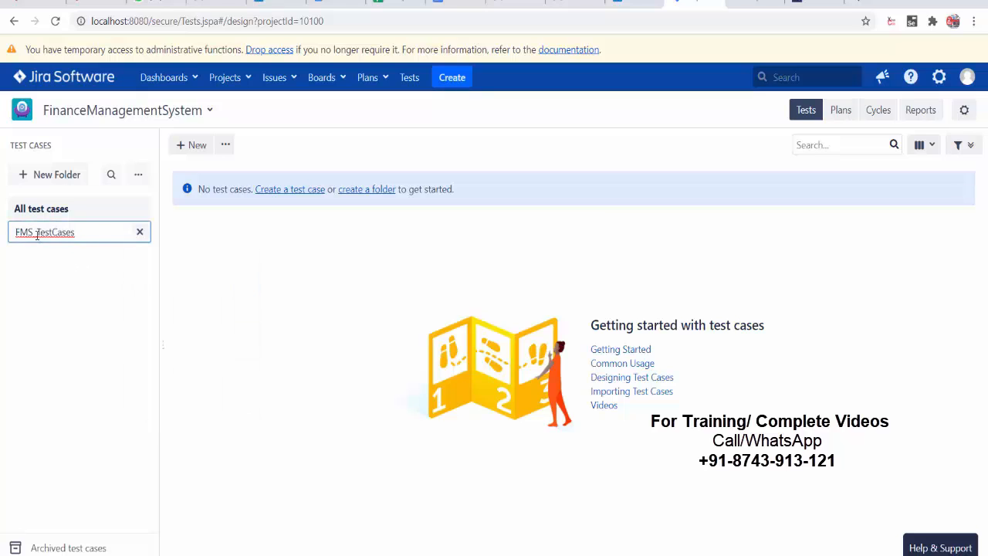
{"action": "left_click_drag", "start_coordinate": [36, 233], "coordinate": [136, 230]}
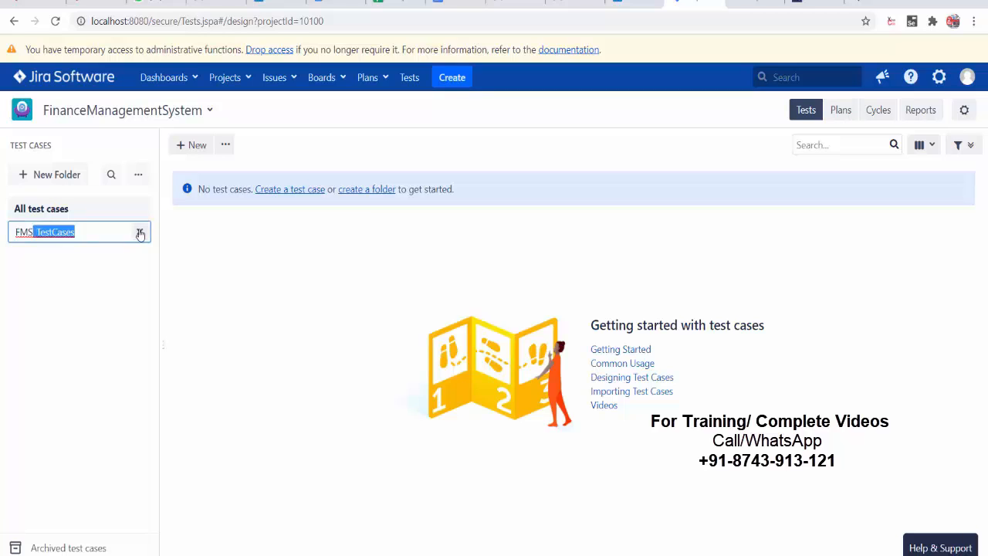
{"action": "type", "text": "FMS F"}
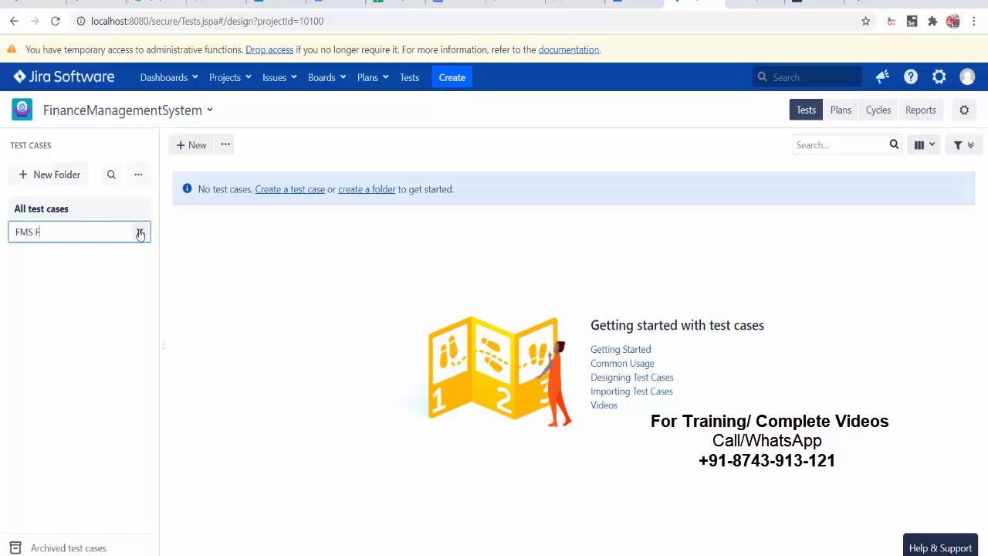
{"action": "type", "text": "unctional Testcases"}
{"action": "key", "text": "Return"}
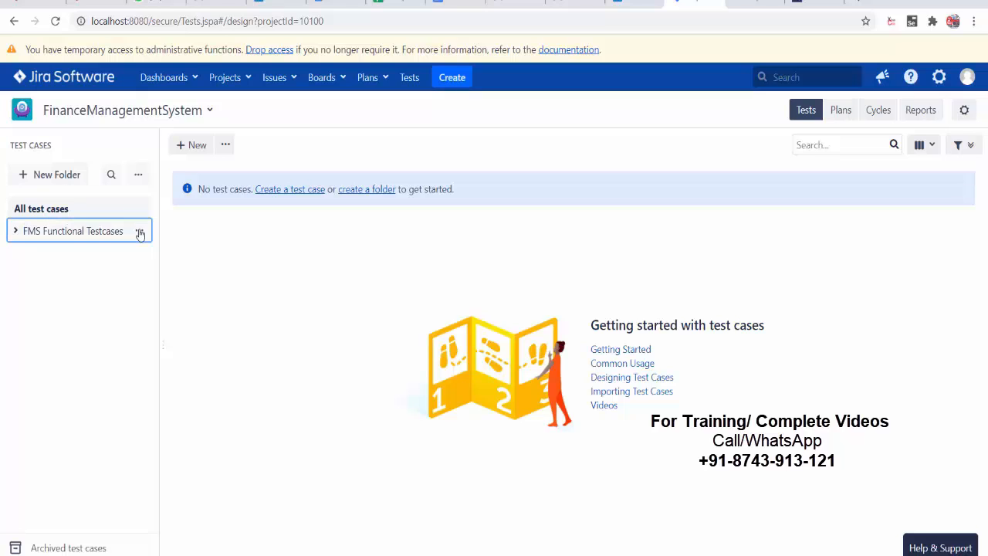
{"action": "left_click", "coordinate": [15, 230]}
{"action": "left_click", "coordinate": [15, 231]}
- Add a Performance TestCases top-level folder, then expand FMS Functional Testcases
{"action": "left_click", "coordinate": [57, 174]}
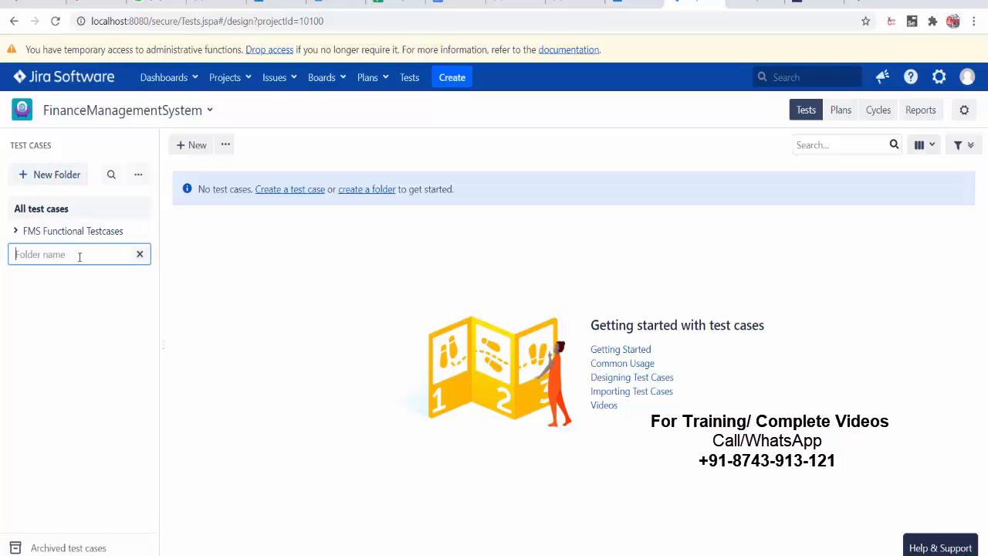
{"action": "type", "text": "Per"}
{"action": "type", "text": "fora"}
{"action": "type", "text": "manceT"}
{"action": "type", "text": "estCases"}
{"action": "key", "text": "Return"}
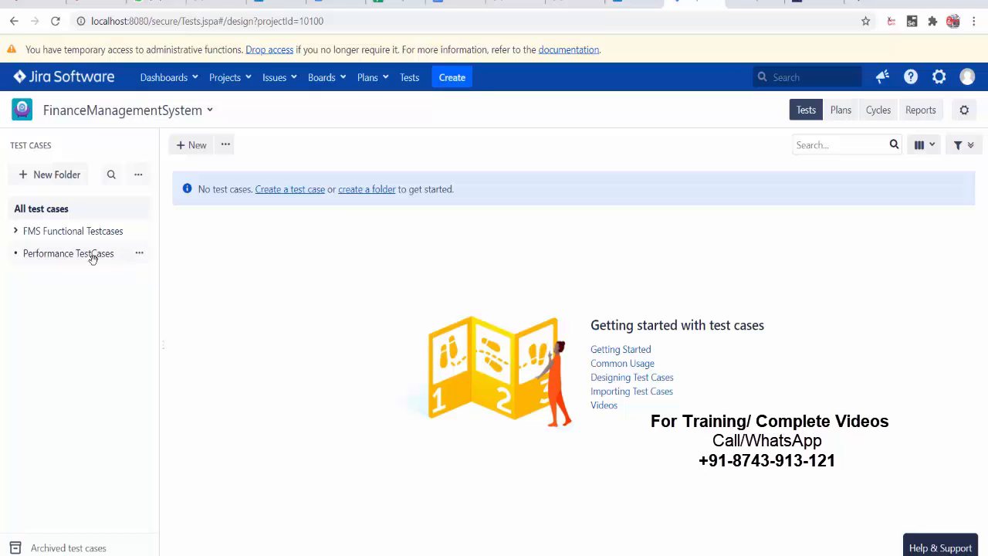
{"action": "left_click", "coordinate": [16, 231]}
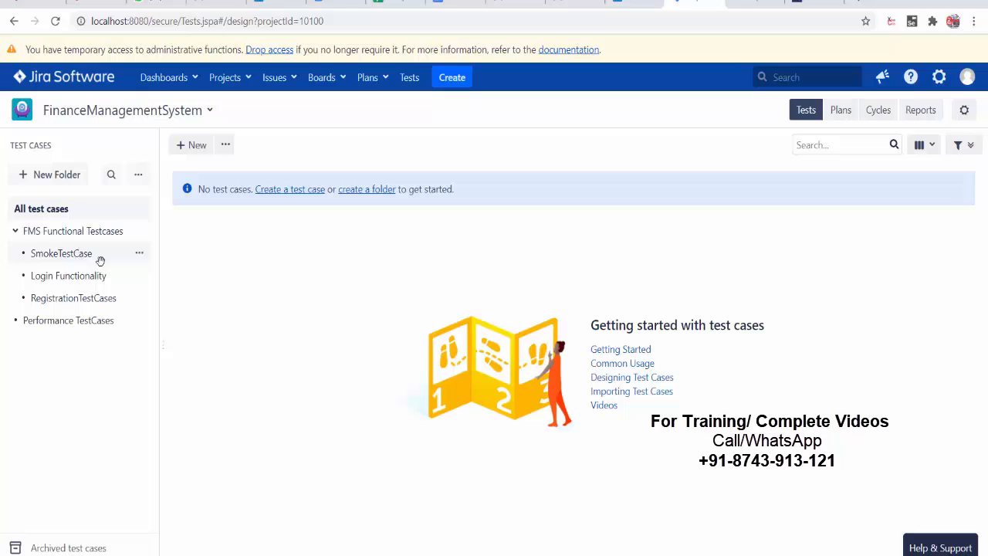
- Add two SmokeTestCase subfolders, Functional and GUI, and collapse FMS Functional Testcases
{"action": "left_click", "coordinate": [140, 255]}
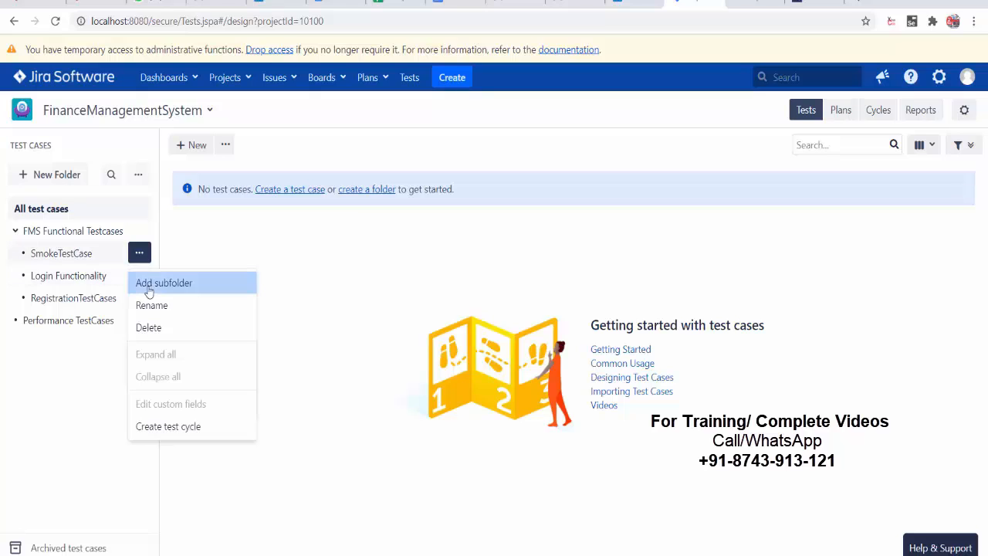
{"action": "left_click", "coordinate": [149, 288]}
{"action": "type", "text": "Fun"}
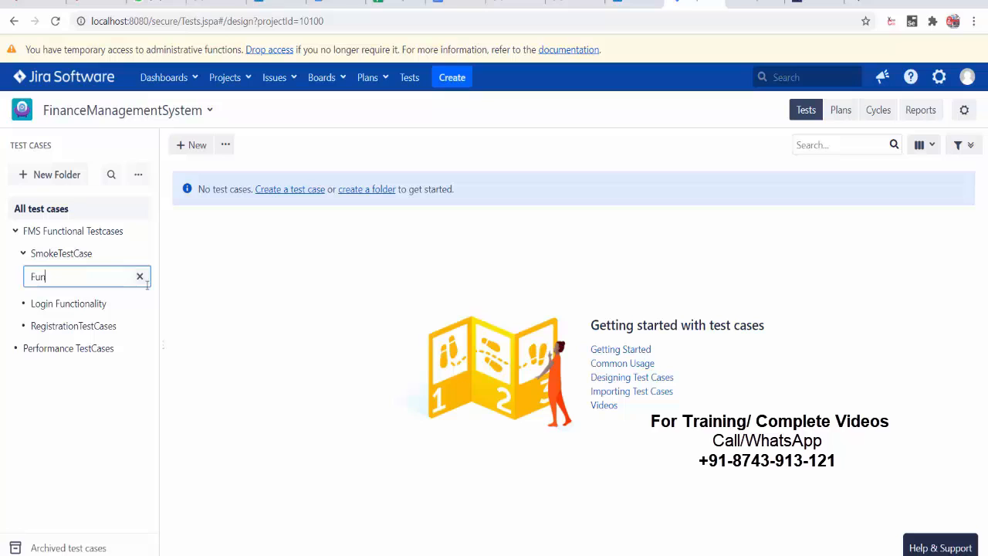
{"action": "type", "text": "ctional"}
{"action": "key", "text": "Return"}
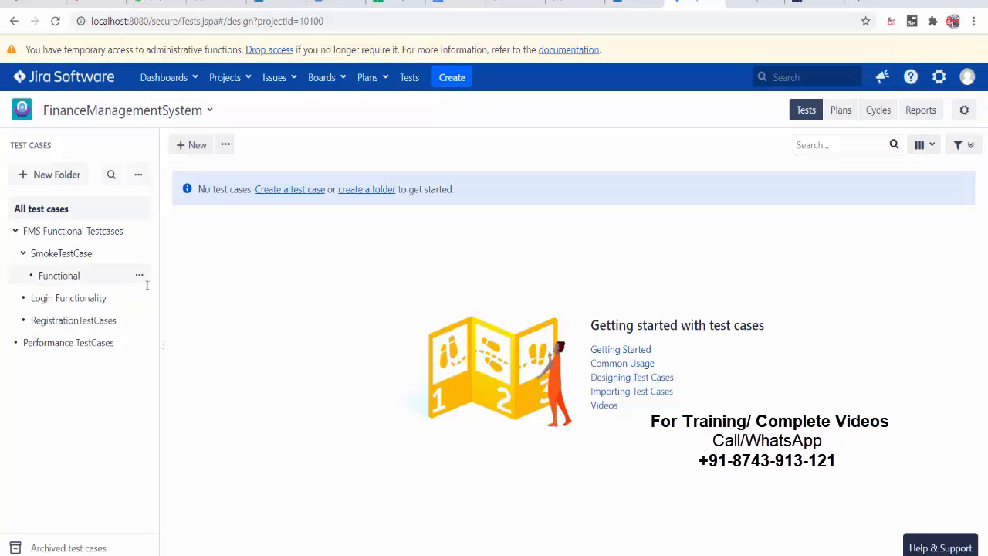
{"action": "left_click", "coordinate": [139, 253]}
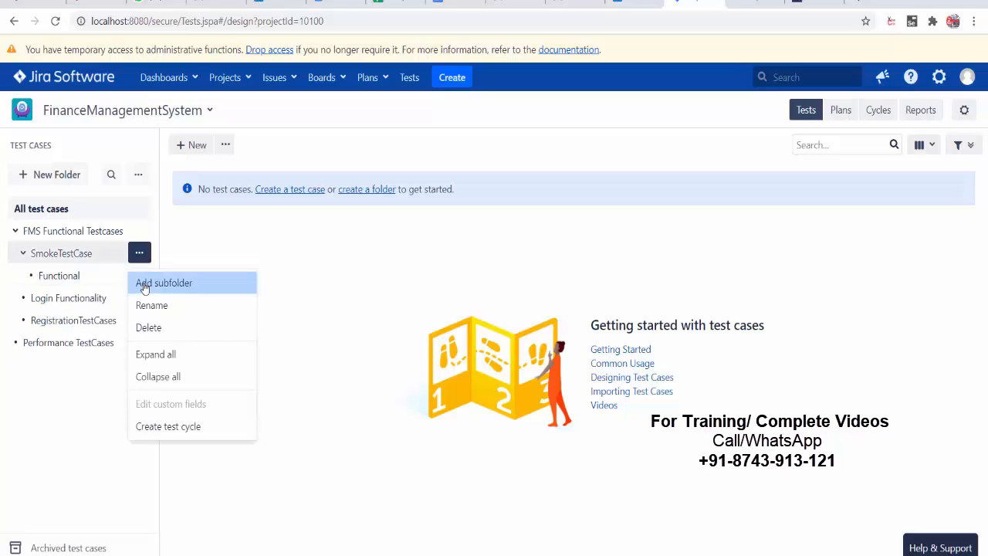
{"action": "left_click", "coordinate": [144, 284]}
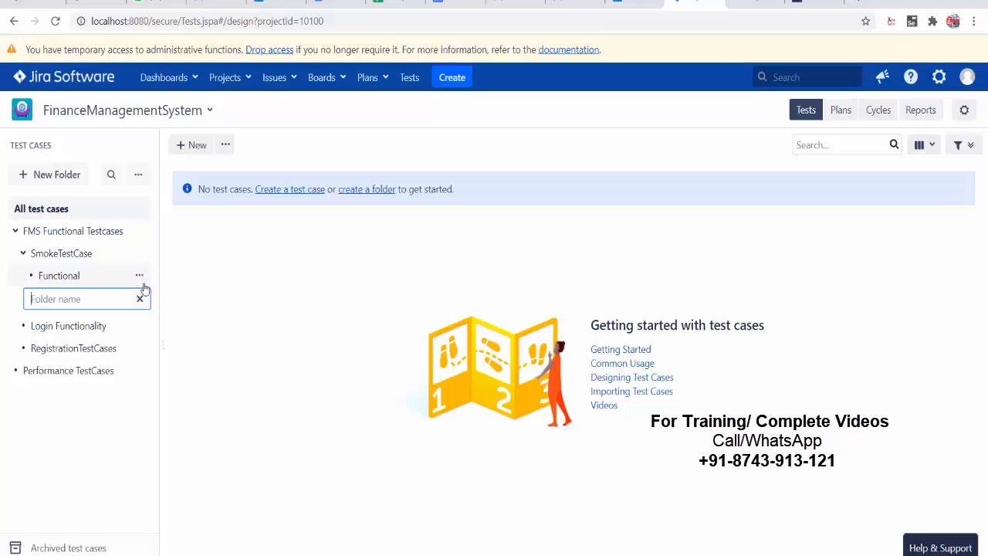
{"action": "type", "text": "GUI"}
{"action": "key", "text": "Return"}
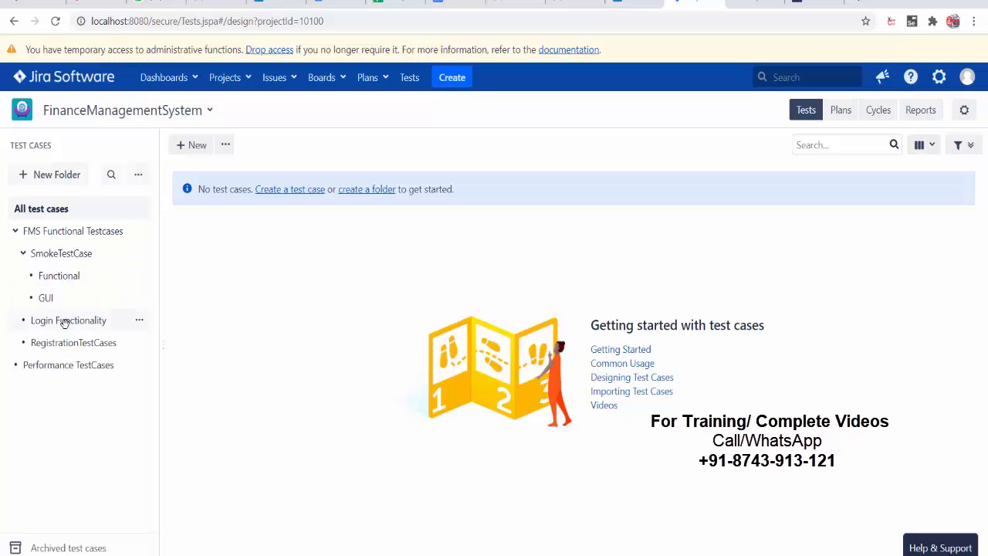
{"action": "left_click", "coordinate": [16, 232]}
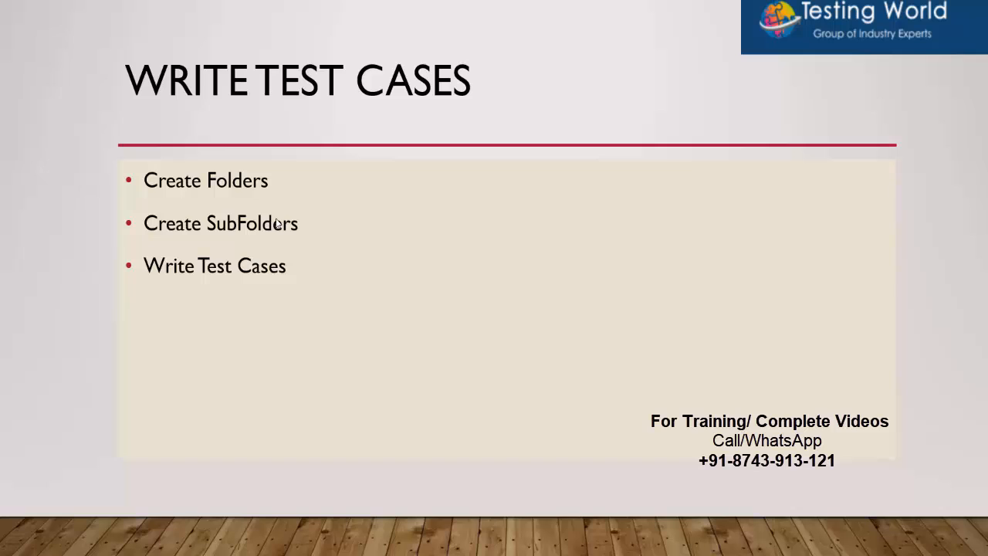
{"action": "key", "text": "alt+Tab"}
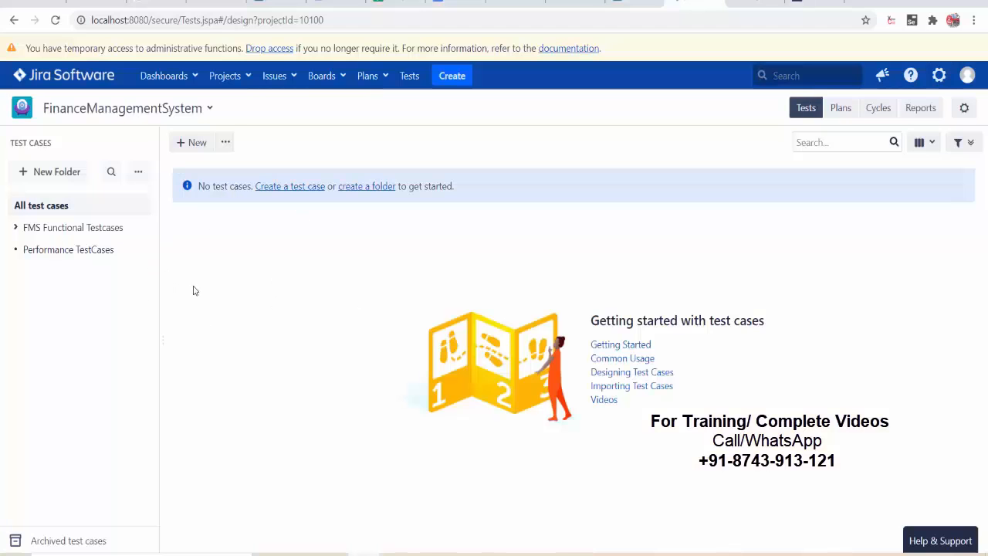
- Open a blank test case form under FMS Functional Testcases/Login Functionality, ready for a name
{"action": "left_click", "coordinate": [16, 234]}
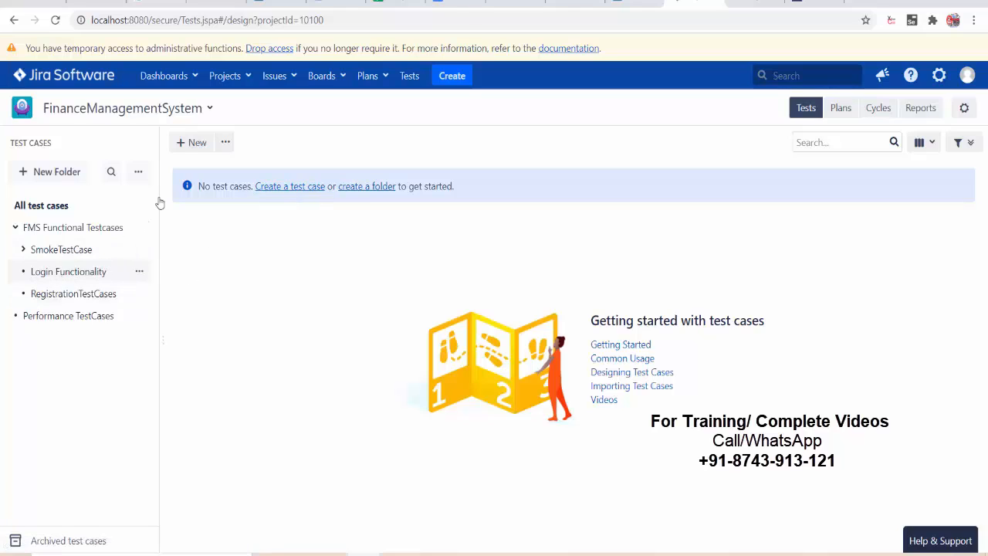
{"action": "left_click", "coordinate": [190, 144]}
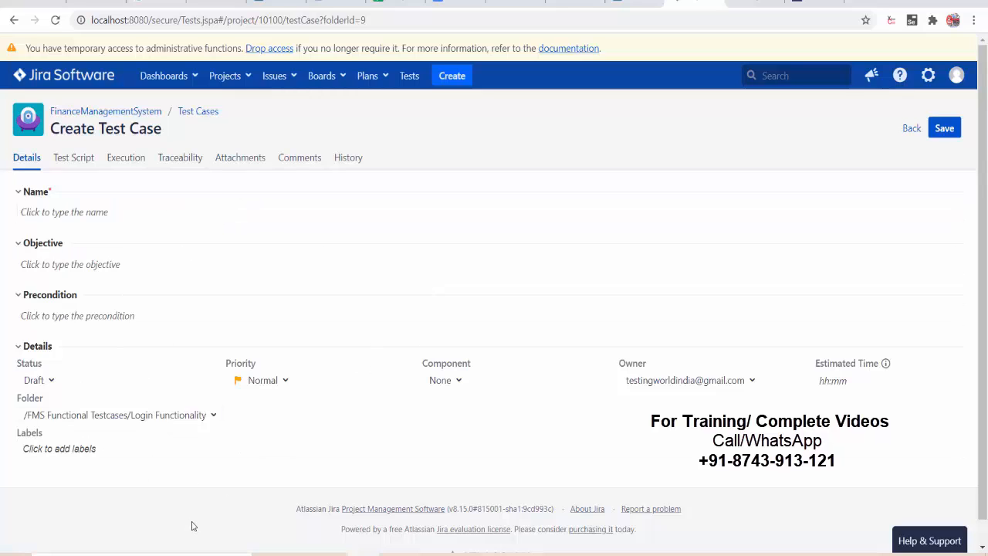
{"action": "left_click", "coordinate": [81, 212]}
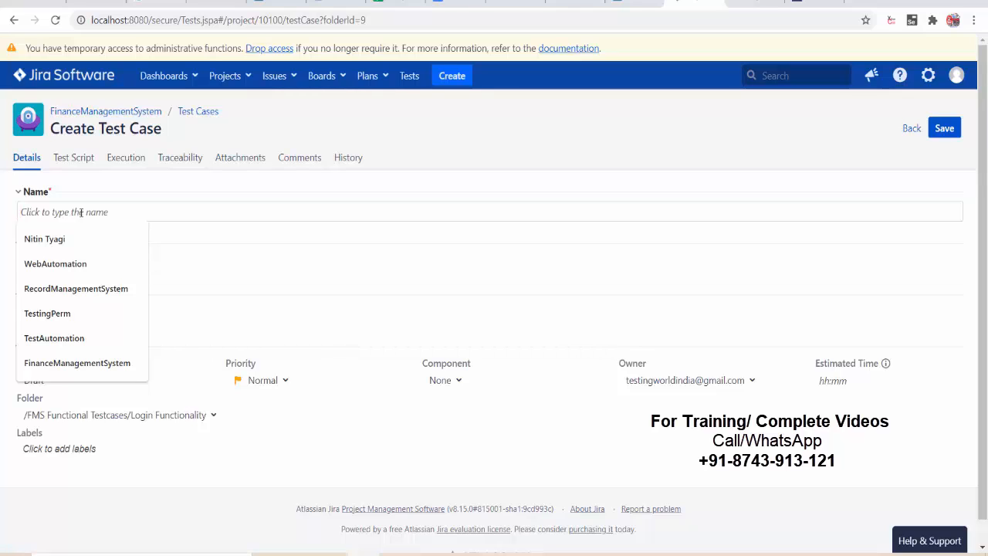
- Enter TC_001_Login_Functionality_Valid_Credentials as the test case name
{"action": "type", "text": "TC_001"}
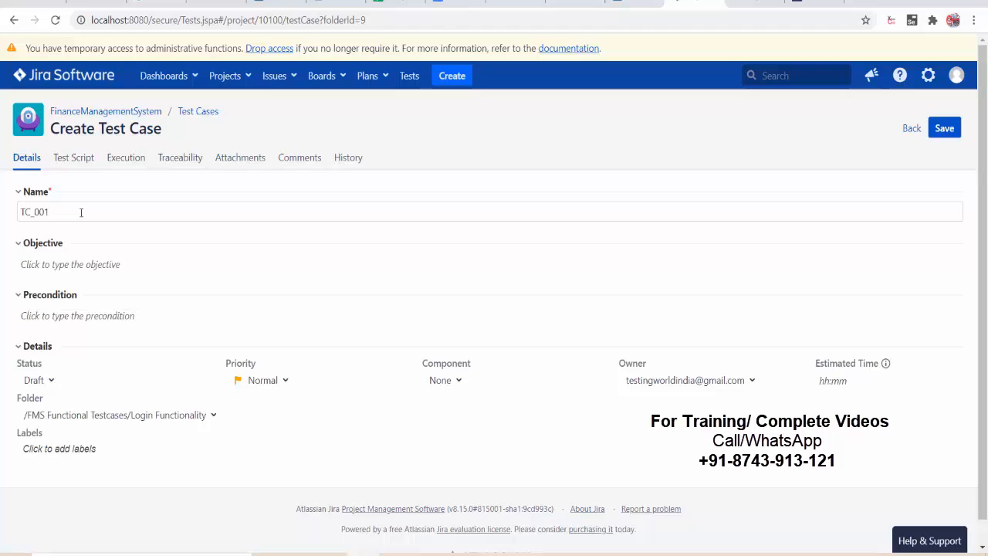
{"action": "type", "text": "_Login"}
{"action": "type", "text": "_Functionality_Valod"}
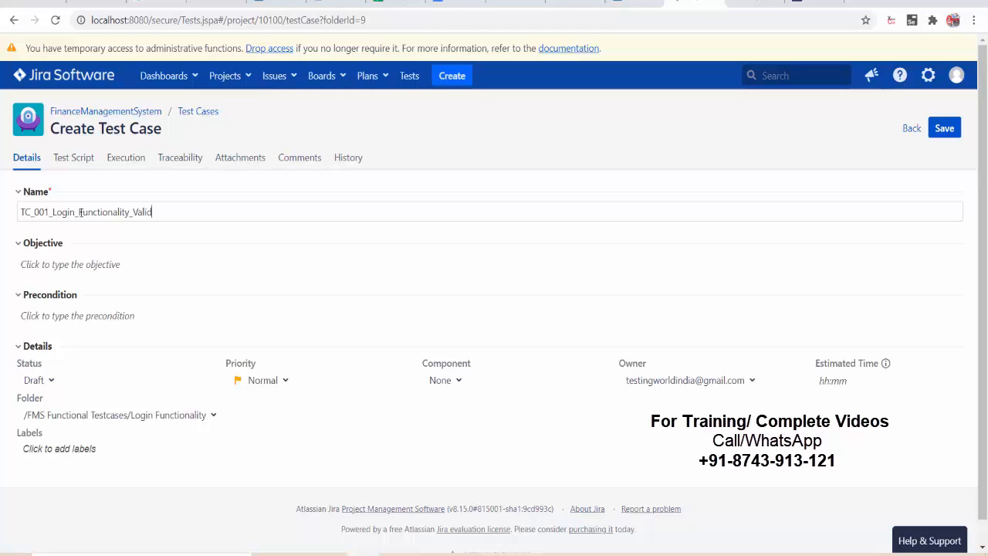
{"action": "type", "text": "_Credentials"}
- Type Description, Steps to Produce and Expected Result headings in Objective, bolding Description
{"action": "left_click", "coordinate": [78, 269]}
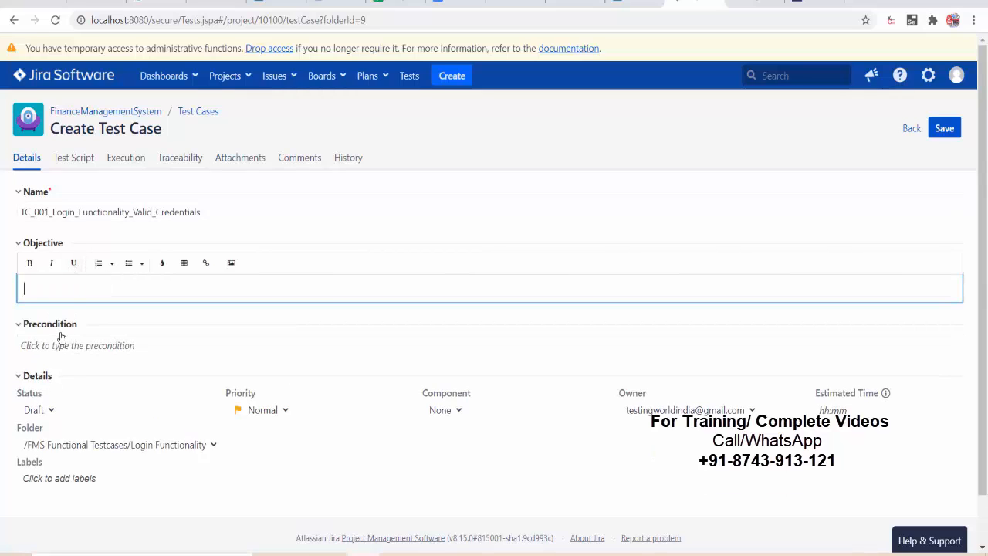
{"action": "type", "text": "Description"}
{"action": "key", "text": "Return"}
{"action": "type", "text": "Ste"}
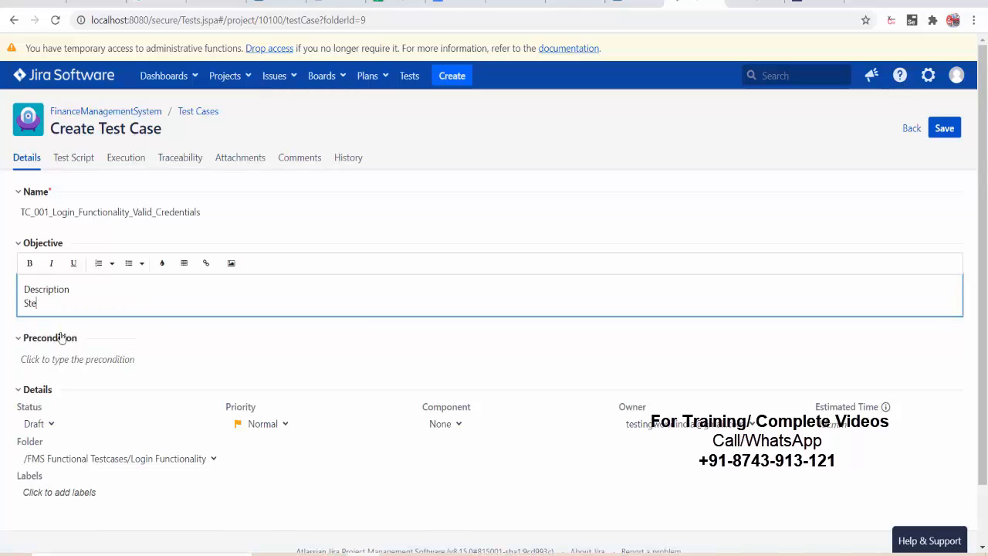
{"action": "type", "text": "ps to Produce"}
{"action": "key", "text": "Return"}
{"action": "type", "text": "Ex"}
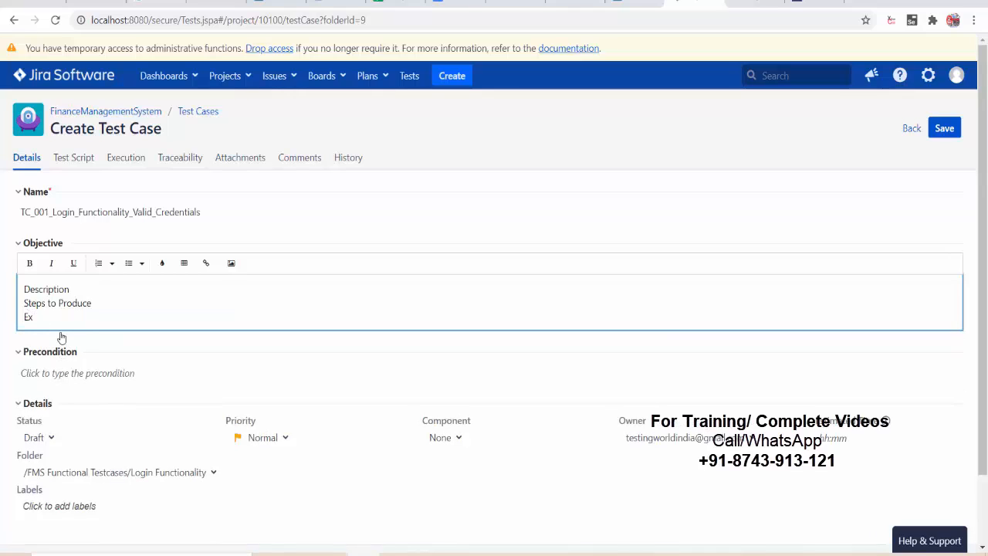
{"action": "type", "text": "pected Result"}
{"action": "left_click_drag", "start_coordinate": [75, 289], "coordinate": [24, 291]}
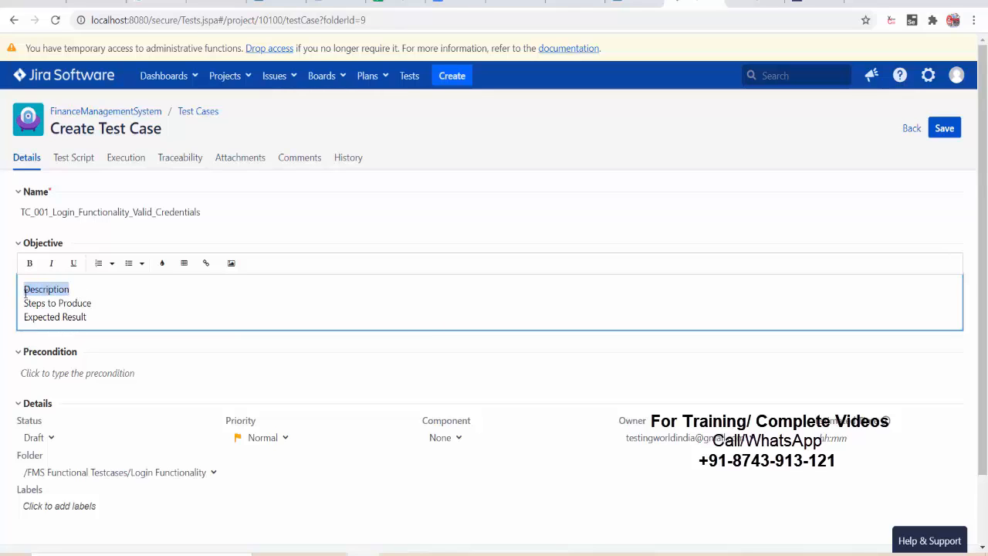
{"action": "key", "text": "ctrl+b"}
{"action": "left_click", "coordinate": [79, 325]}
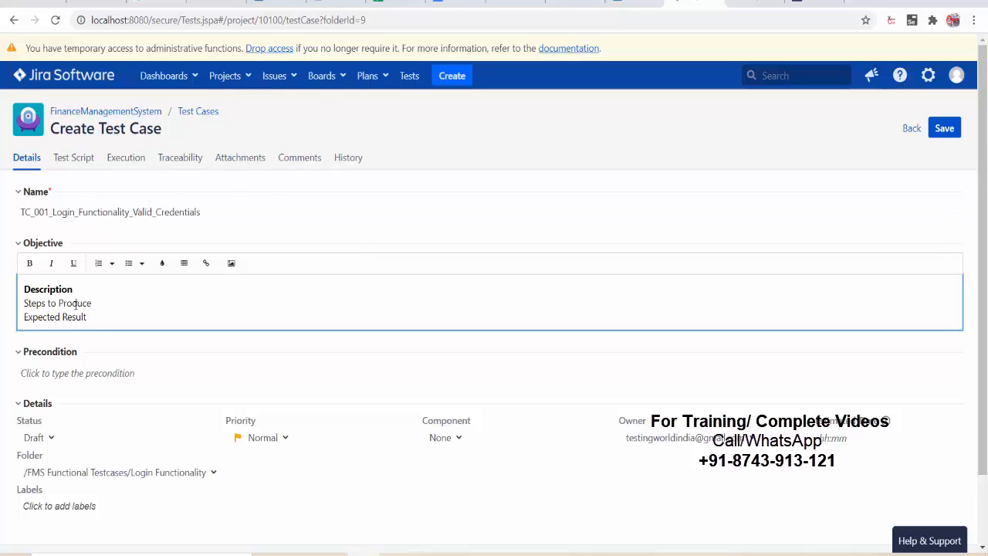
- Change the heading to Steps to Perform, add blank lines, and bold the other two headings
{"action": "key", "text": "Return"}
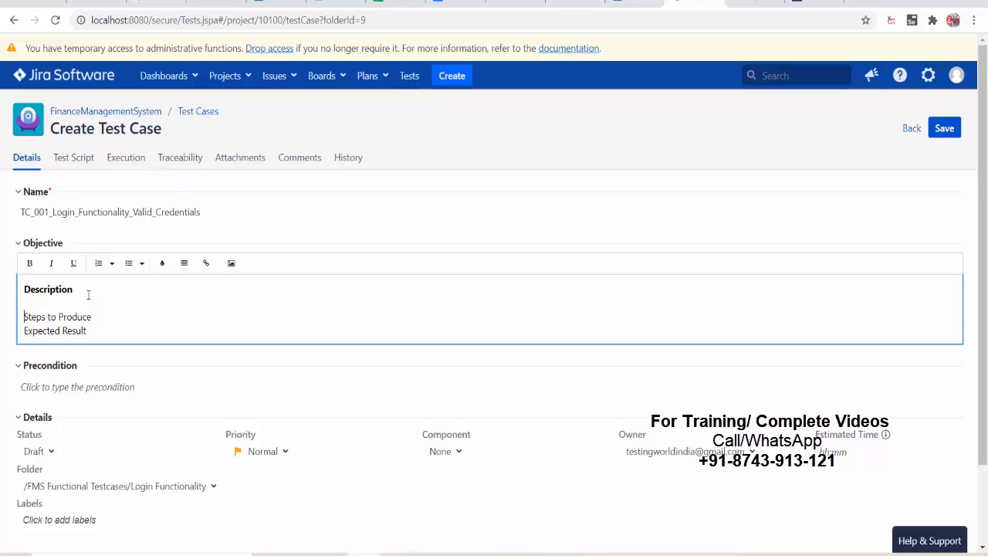
{"action": "key", "text": "Return"}
{"action": "key", "text": "Return"}
{"action": "key", "text": "BackSpace"}
{"action": "key", "text": "BackSpace"}
{"action": "key", "text": "BackSpace"}
{"action": "key", "text": "BackSpace"}
{"action": "key", "text": "BackSpace"}
{"action": "key", "text": "BackSpace"}
{"action": "key", "text": "BackSpace"}
{"action": "key", "text": "BackSpace"}
{"action": "type", "text": "Perform"}
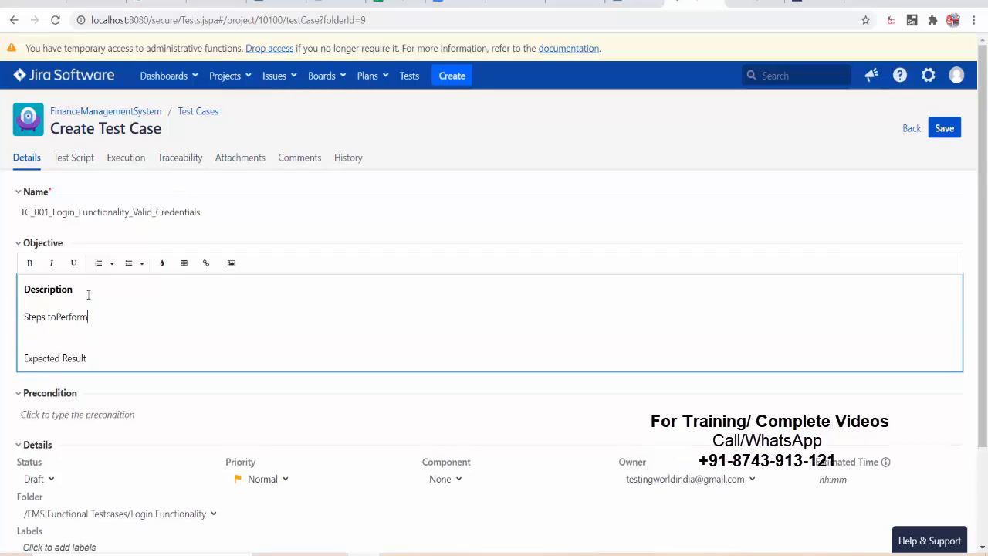
{"action": "key", "text": "Left"}
{"action": "key", "text": "Left"}
{"action": "key", "text": "Left"}
{"action": "key", "text": "Left"}
{"action": "key", "text": "Left"}
{"action": "key", "text": "Down"}
{"action": "key", "text": "Delete"}
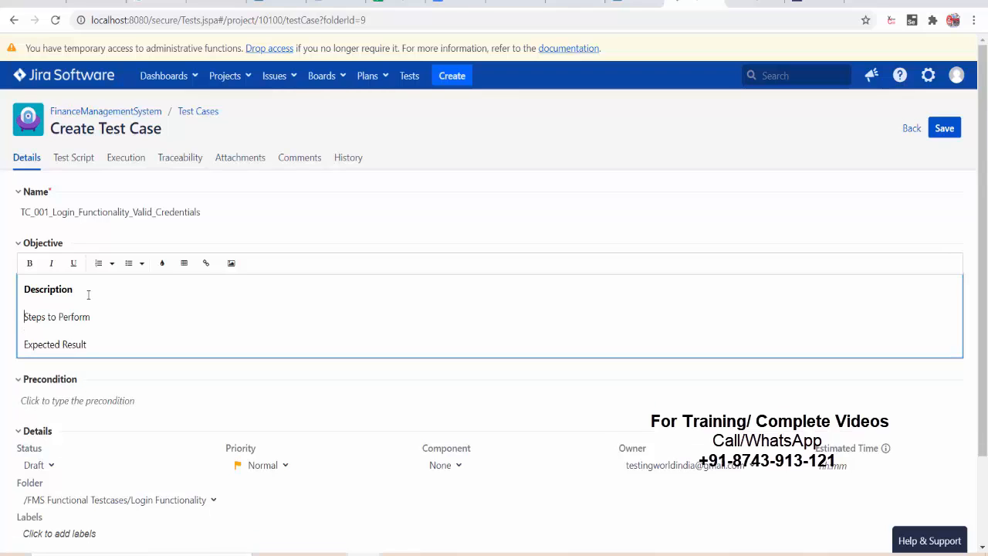
{"action": "key", "text": "shift+End"}
{"action": "key", "text": "ctrl+b"}
{"action": "key", "text": "Down"}
{"action": "key", "text": "shift+End"}
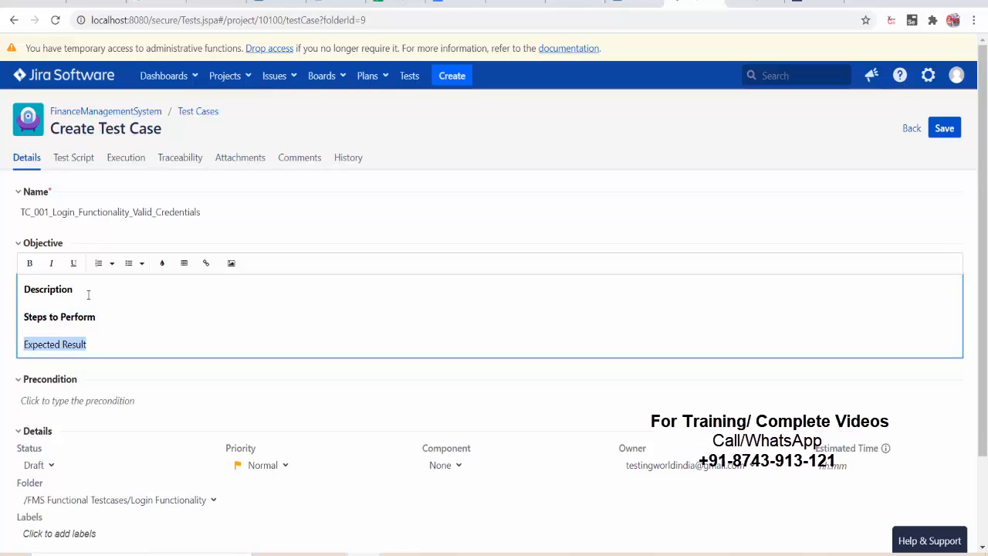
{"action": "key", "text": "ctrl+b"}
{"action": "key", "text": "Up"}
{"action": "key", "text": "Up"}
{"action": "key", "text": "Up"}
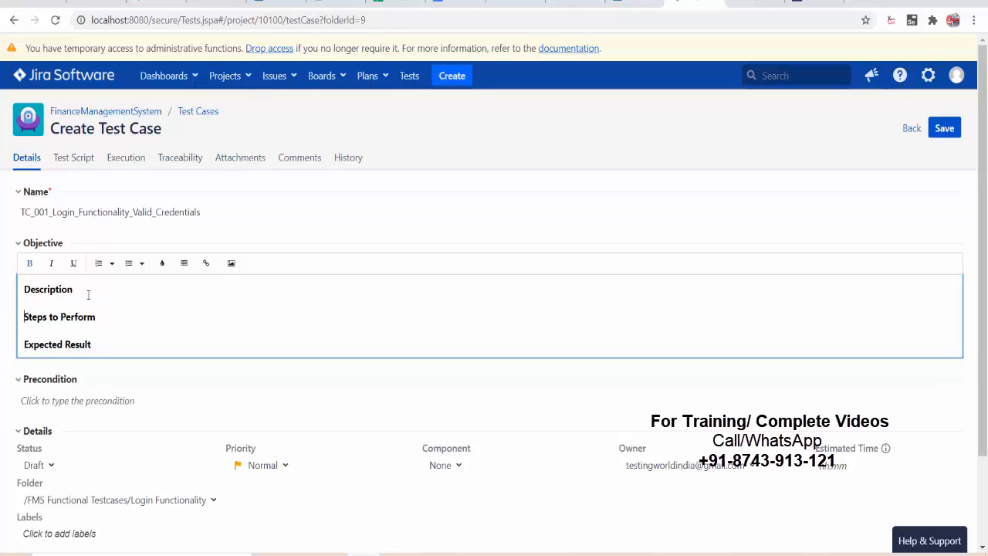
{"action": "key", "text": "Down"}
- Enter 'Browser Cache and History should be clear' as the Precondition
{"action": "scroll", "coordinate": [486, 345], "scroll_direction": "down", "scroll_amount": 2}
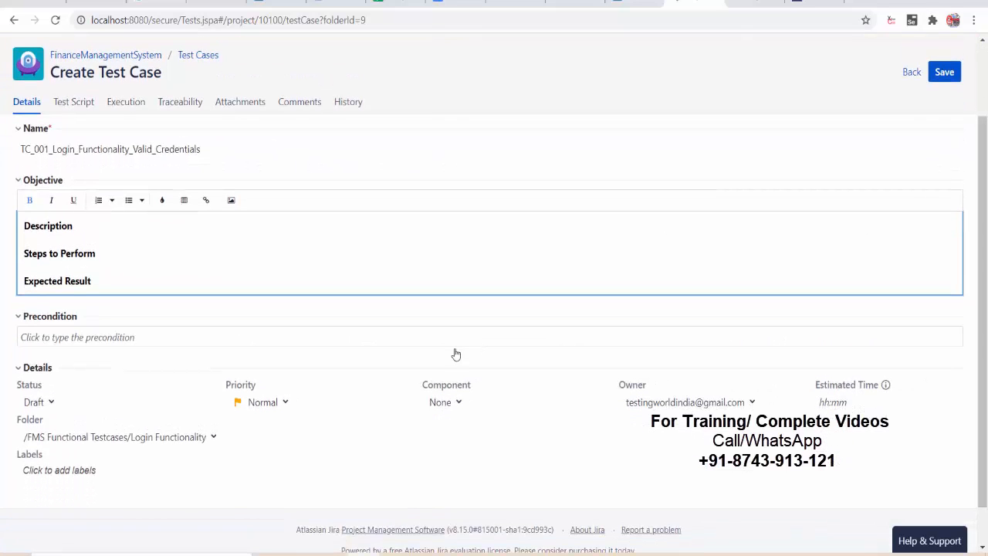
{"action": "left_click", "coordinate": [200, 334]}
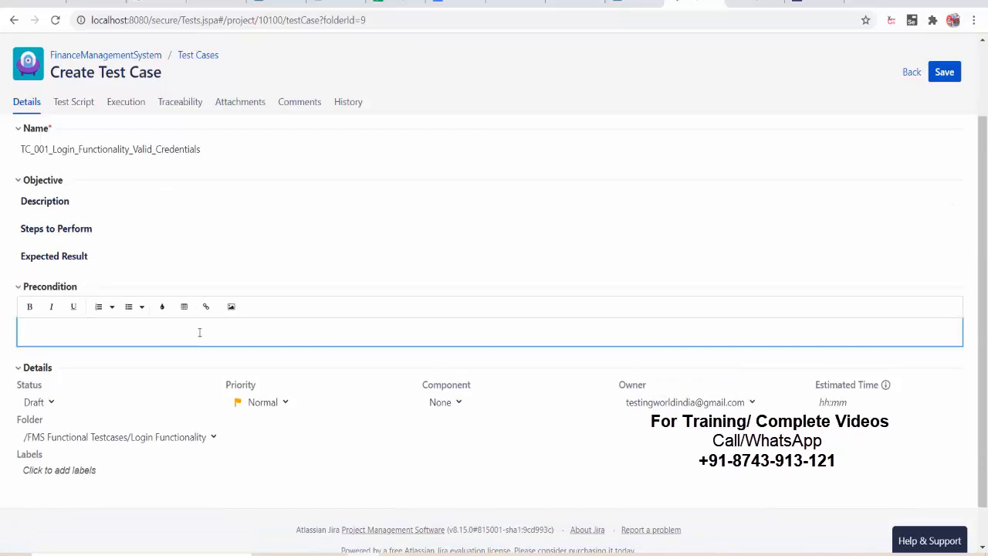
{"action": "type", "text": "Browser Cache and Histor"}
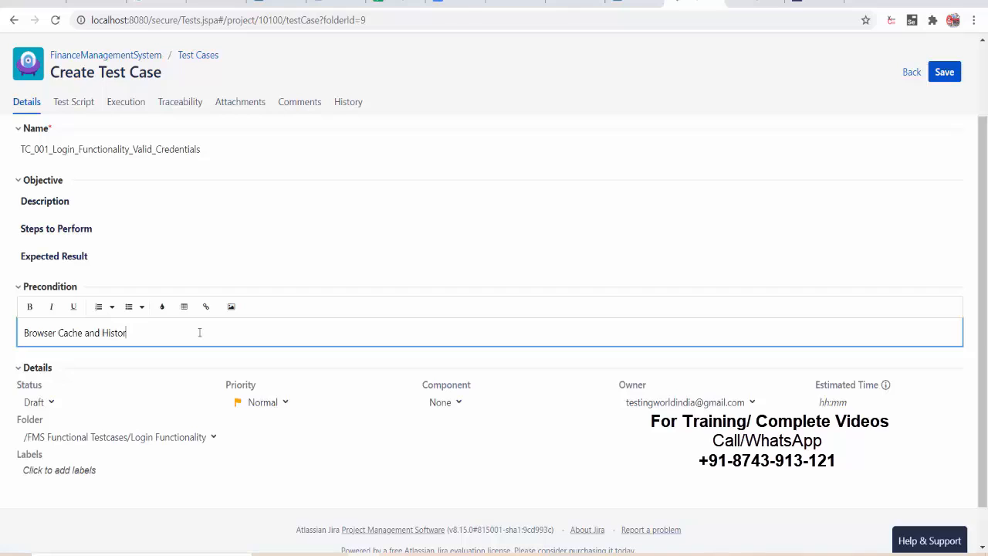
{"action": "type", "text": "y to bee"}
{"action": "key", "text": "BackSpace"}
{"action": "key", "text": "BackSpace"}
{"action": "key", "text": "BackSpace"}
{"action": "key", "text": "BackSpace"}
{"action": "key", "text": "BackSpace"}
{"action": "type", "text": "hould be cr"}
{"action": "key", "text": "BackSpace"}
{"action": "type", "text": "lear"}
- Keep Priority at Normal and leave Component empty
{"action": "left_click", "coordinate": [6, 356]}
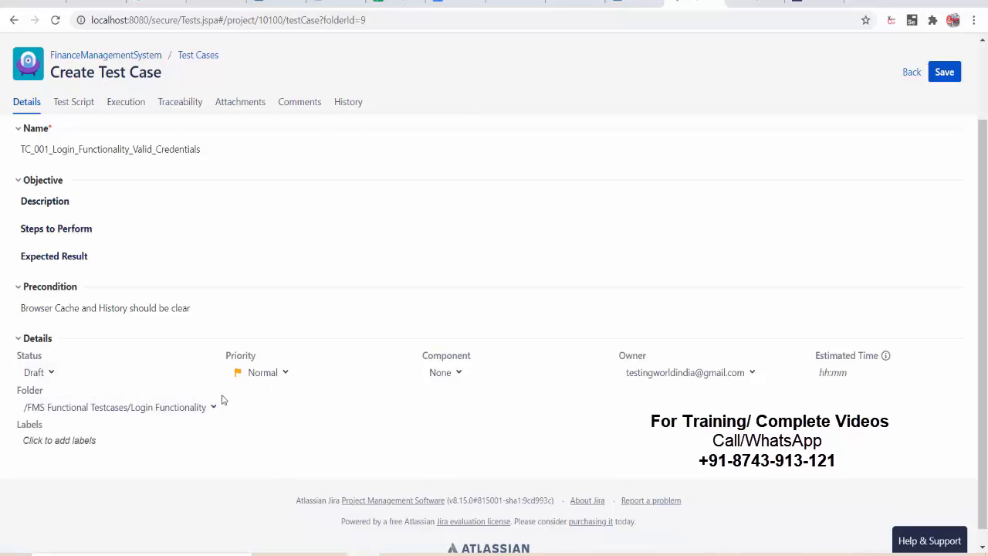
{"action": "left_click", "coordinate": [267, 375]}
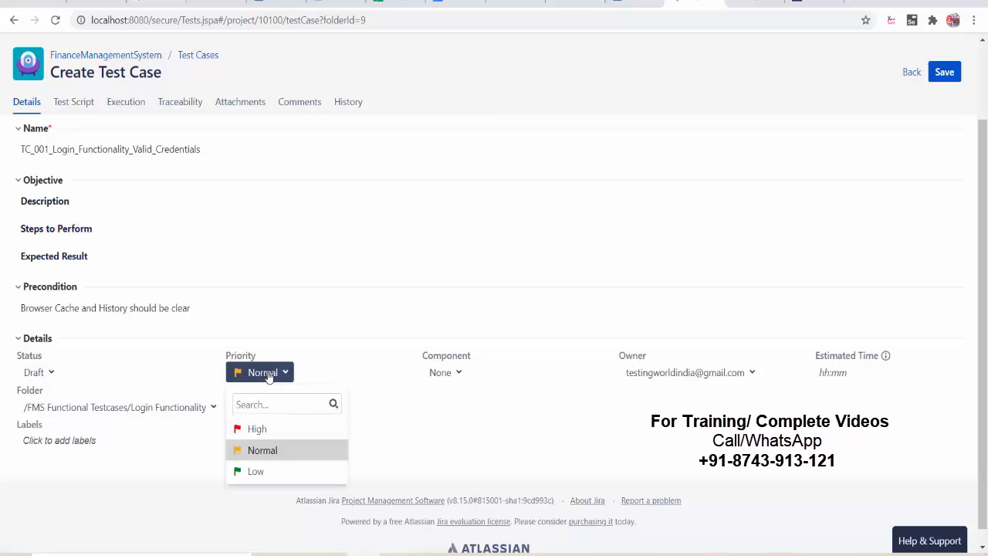
{"action": "left_click", "coordinate": [261, 451]}
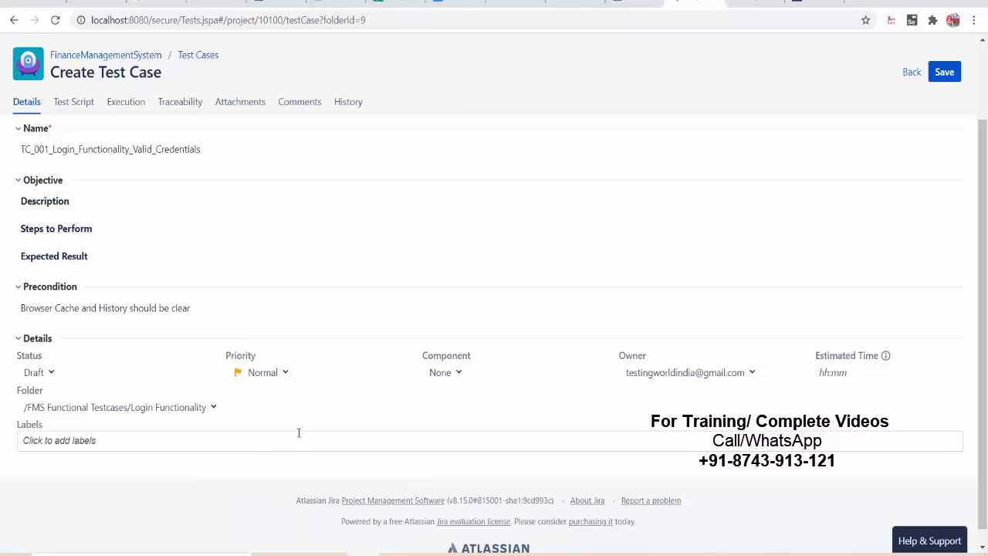
{"action": "left_click", "coordinate": [441, 378]}
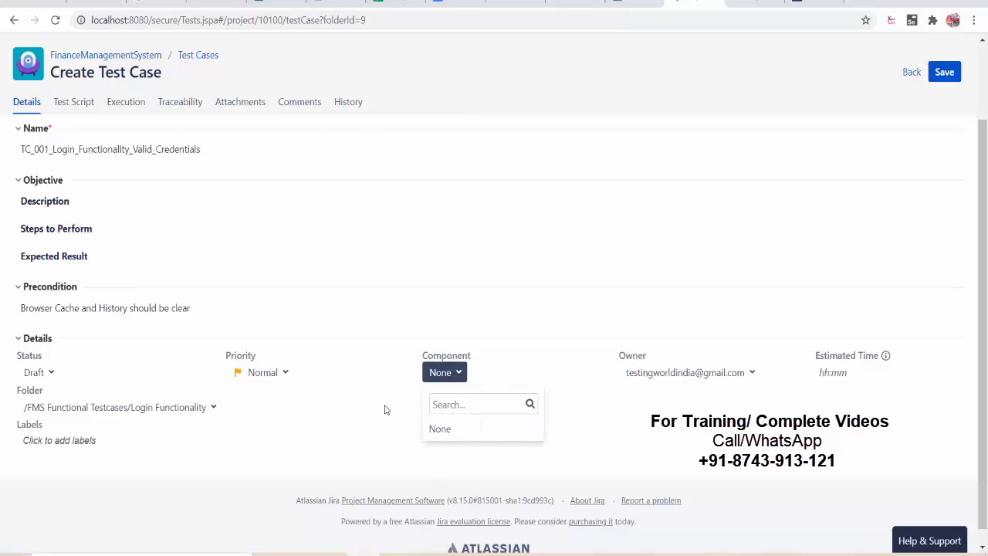
{"action": "left_click", "coordinate": [445, 378]}
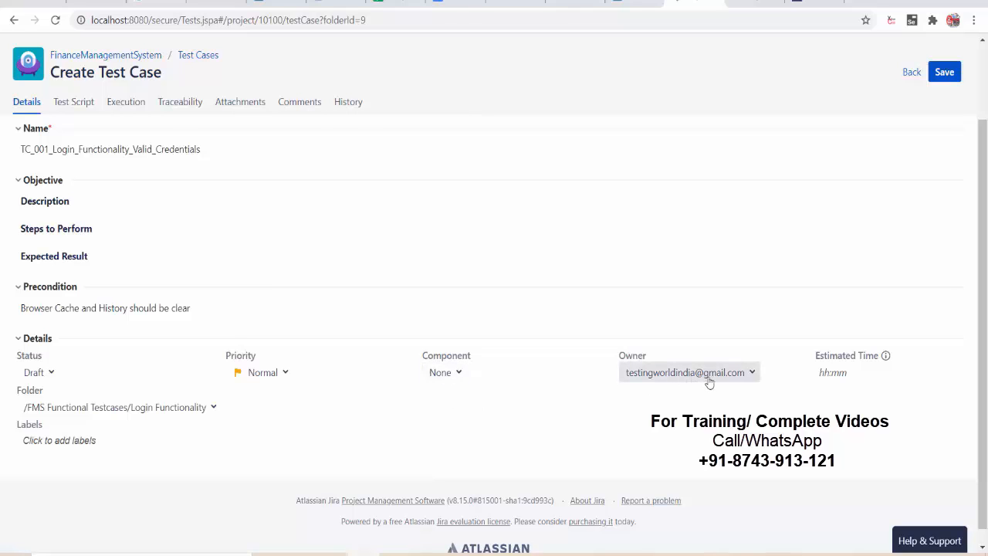
- Set the Estimated Time to 10:00
{"action": "left_click", "coordinate": [819, 374]}
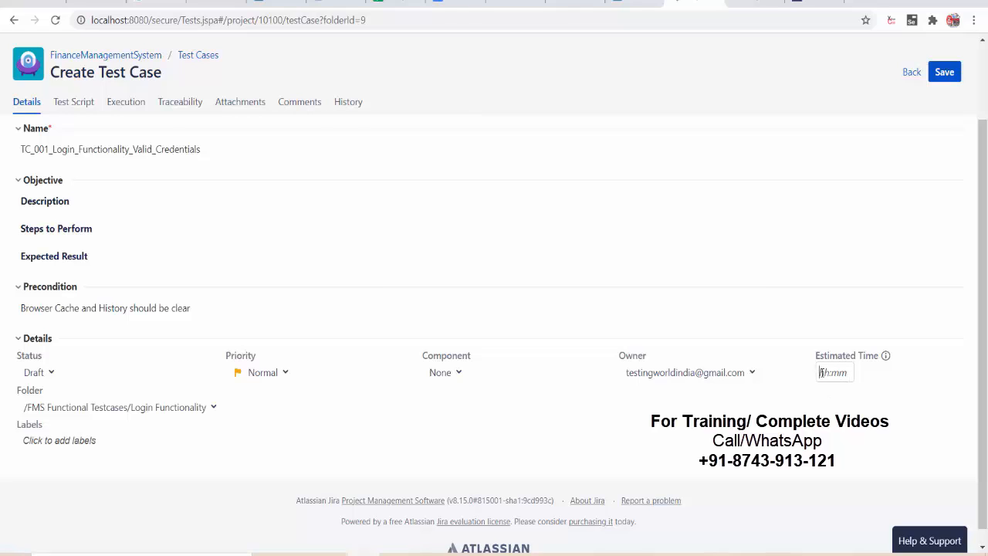
{"action": "type", "text": "10:00"}
{"action": "left_click", "coordinate": [811, 401]}
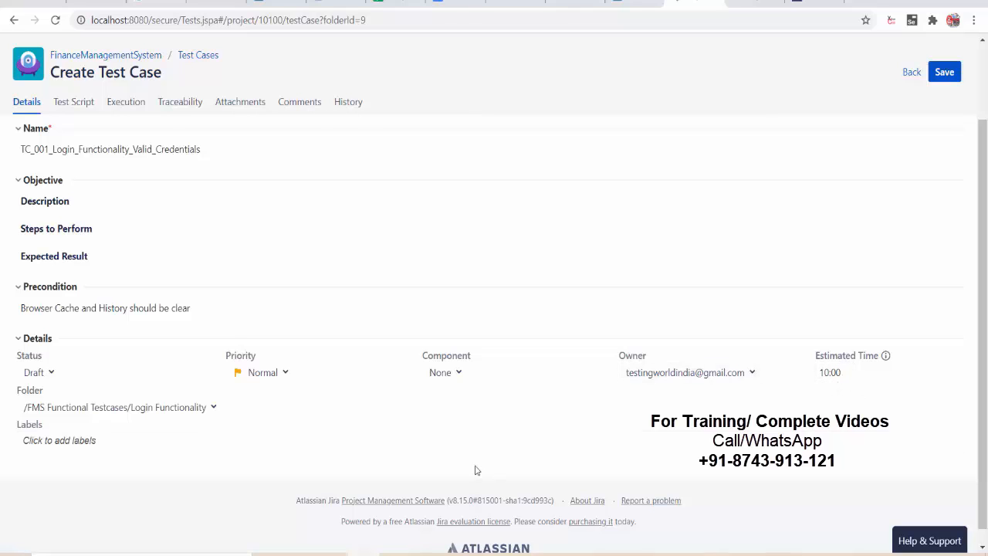
{"action": "left_click", "coordinate": [92, 443]}
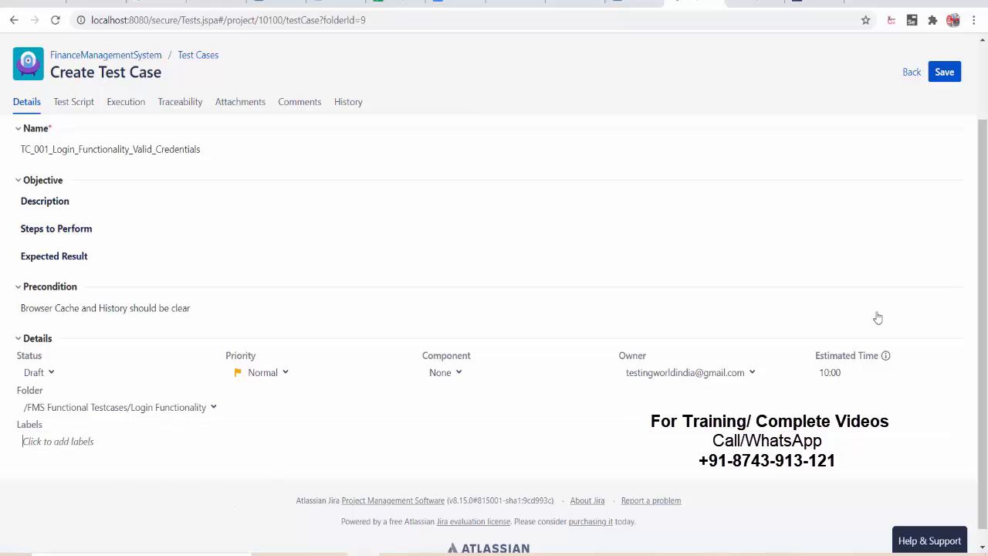
{"action": "scroll", "coordinate": [981, 282], "scroll_direction": "up", "scroll_amount": 1}
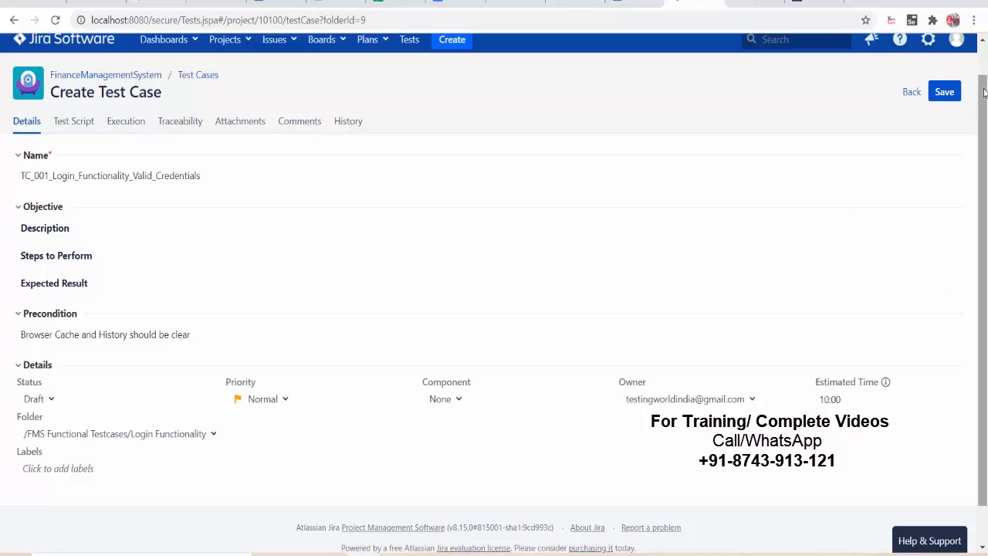
- Save TC_001_Login_Functionality_Valid_Credentials and go back to the test case list
{"action": "left_click", "coordinate": [948, 93]}
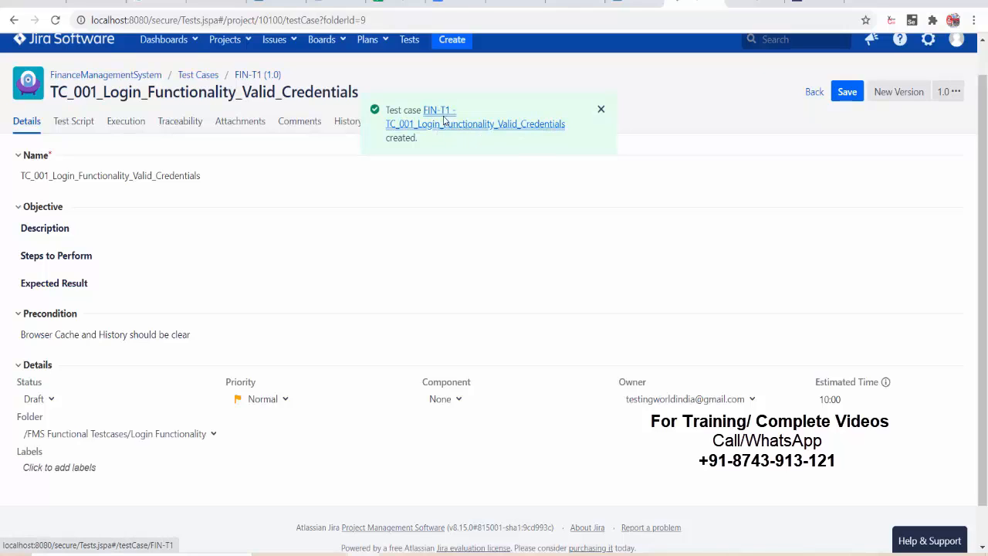
{"action": "left_click", "coordinate": [820, 97]}
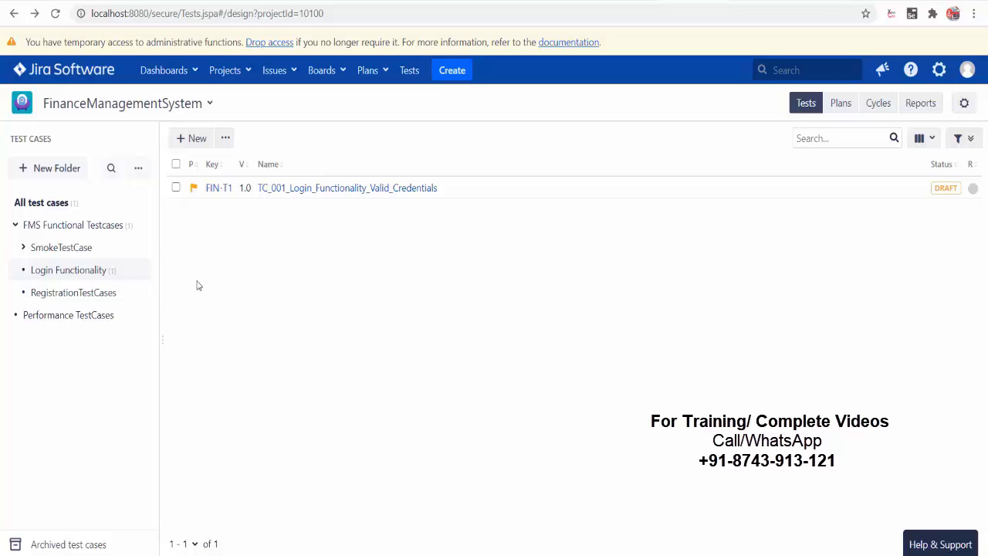
- Start a second test case and name it TC_002_Login_Functionality_Invalid_Data
{"action": "left_click", "coordinate": [189, 141]}
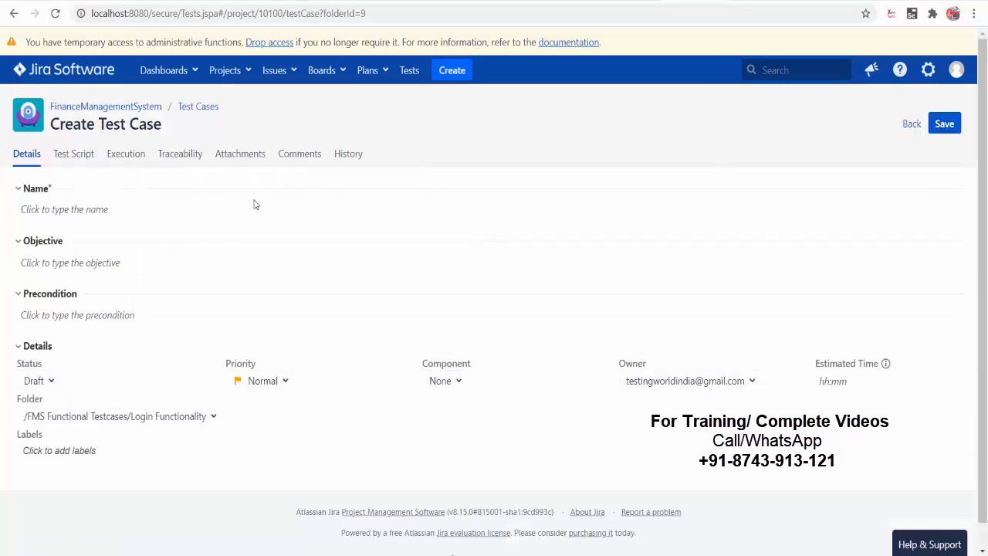
{"action": "left_click", "coordinate": [203, 212]}
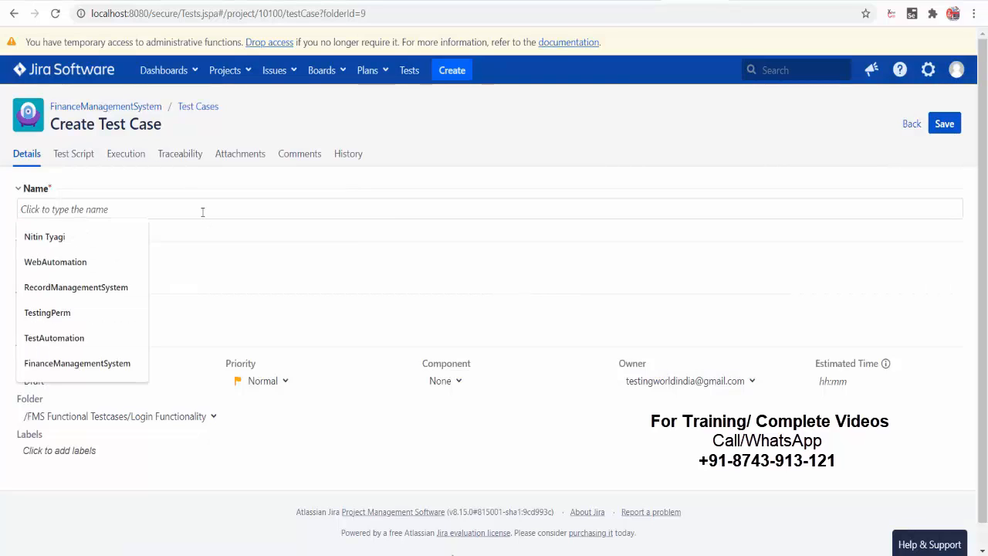
{"action": "type", "text": "TC_002"}
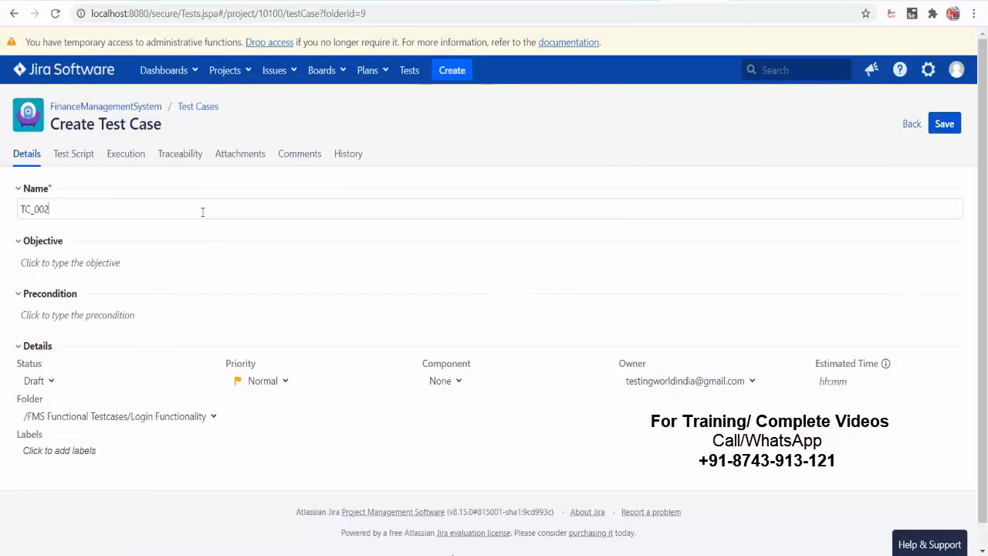
{"action": "type", "text": "_Login_Functionali"}
{"action": "type", "text": "ty_Invalid"}
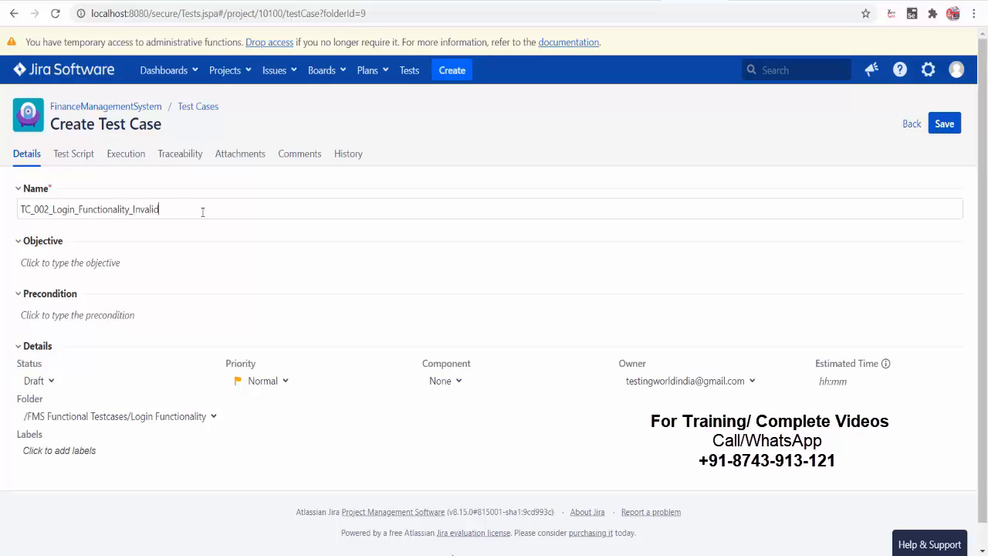
{"action": "type", "text": "_Data"}
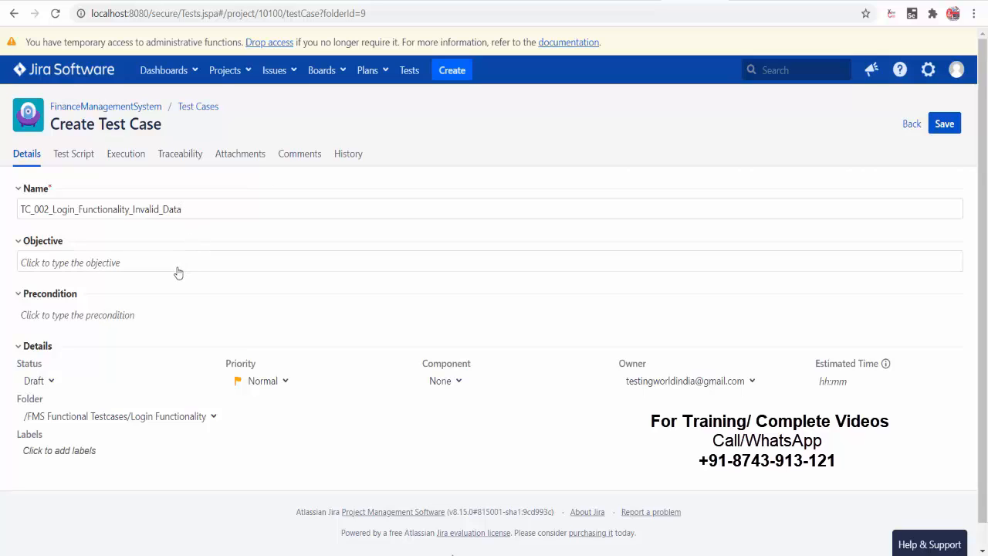
- Enter the word 'Description' in the Objective field and make it bold
{"action": "left_click", "coordinate": [91, 330]}
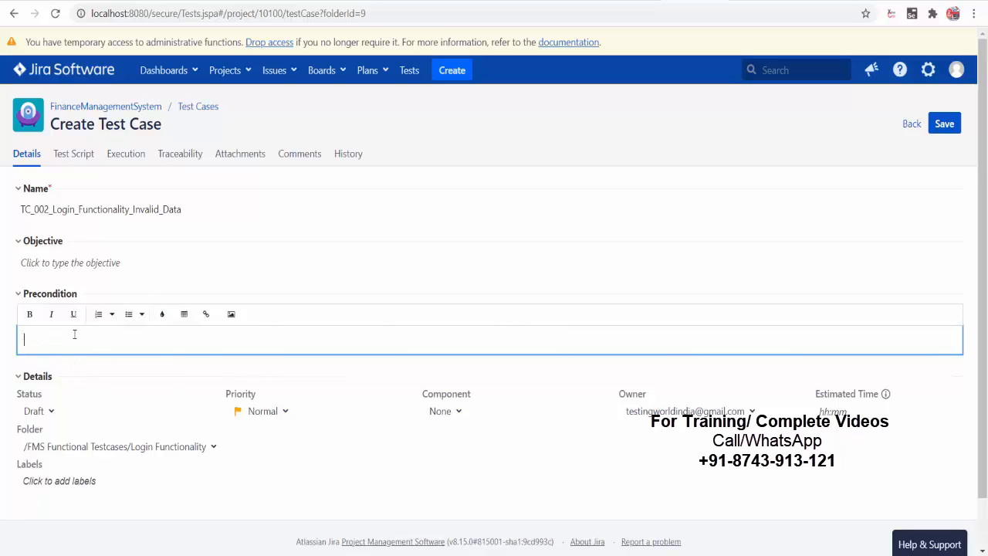
{"action": "left_click", "coordinate": [80, 262]}
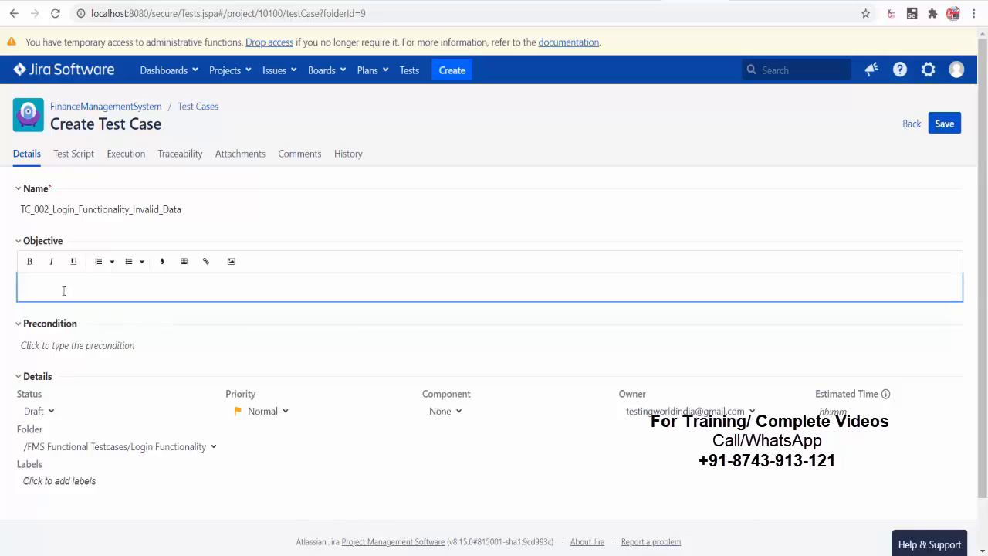
{"action": "type", "text": "Description"}
{"action": "left_click_drag", "start_coordinate": [78, 288], "coordinate": [22, 287]}
{"action": "key", "text": "ctrl+b"}
{"action": "left_click", "coordinate": [94, 293]}
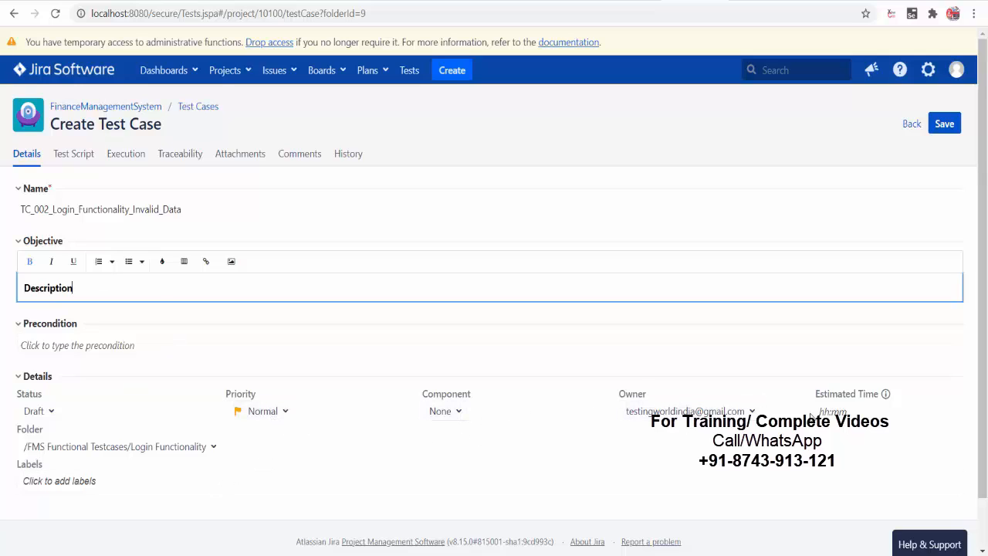
- Keep the status at Draft and bring up the Test Script's step table
{"action": "left_click", "coordinate": [49, 414]}
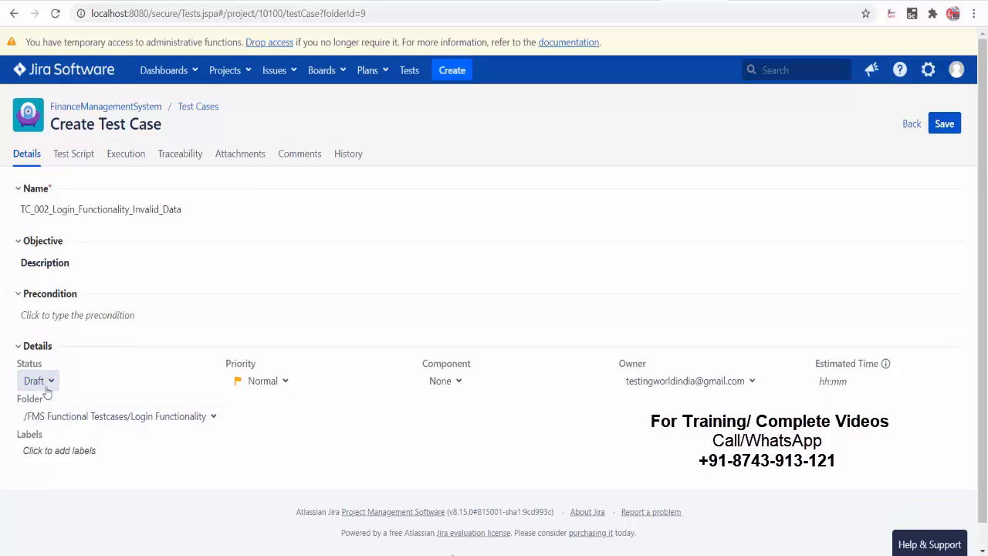
{"action": "left_click", "coordinate": [47, 383]}
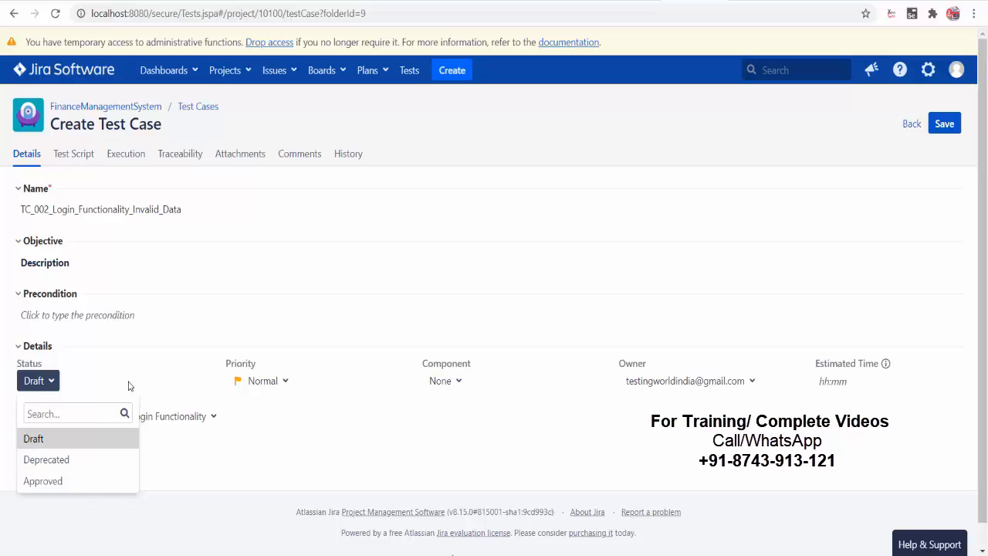
{"action": "left_click", "coordinate": [88, 378]}
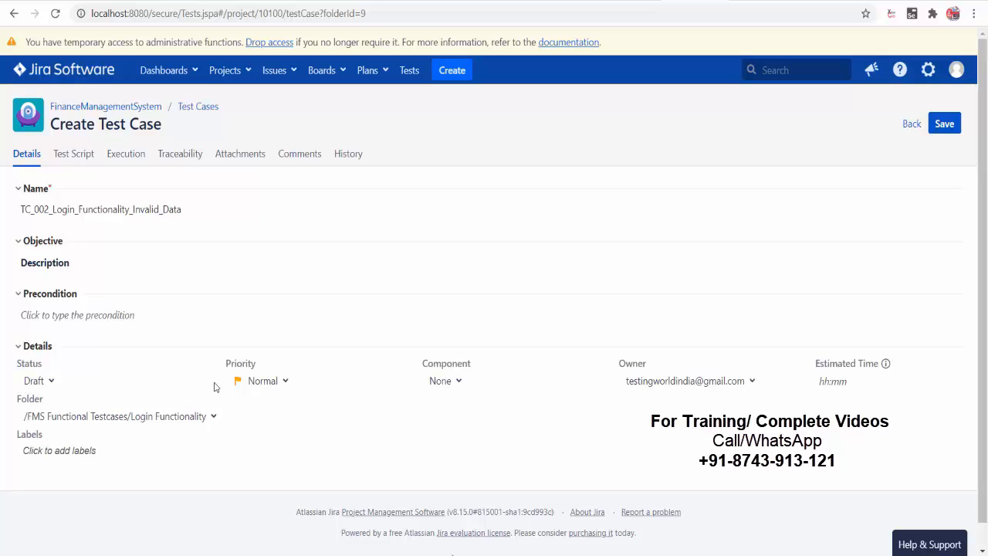
{"action": "left_click", "coordinate": [47, 382]}
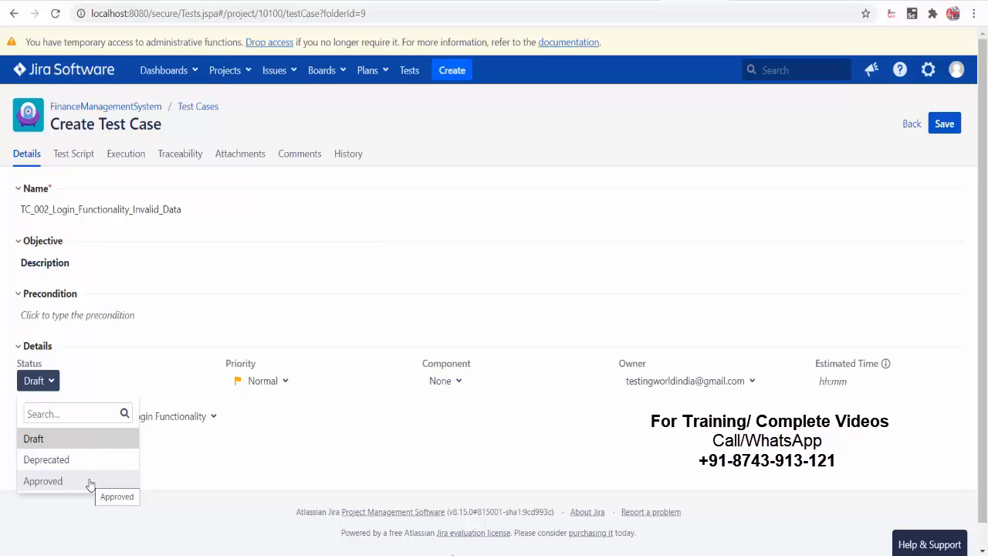
{"action": "left_click", "coordinate": [222, 468]}
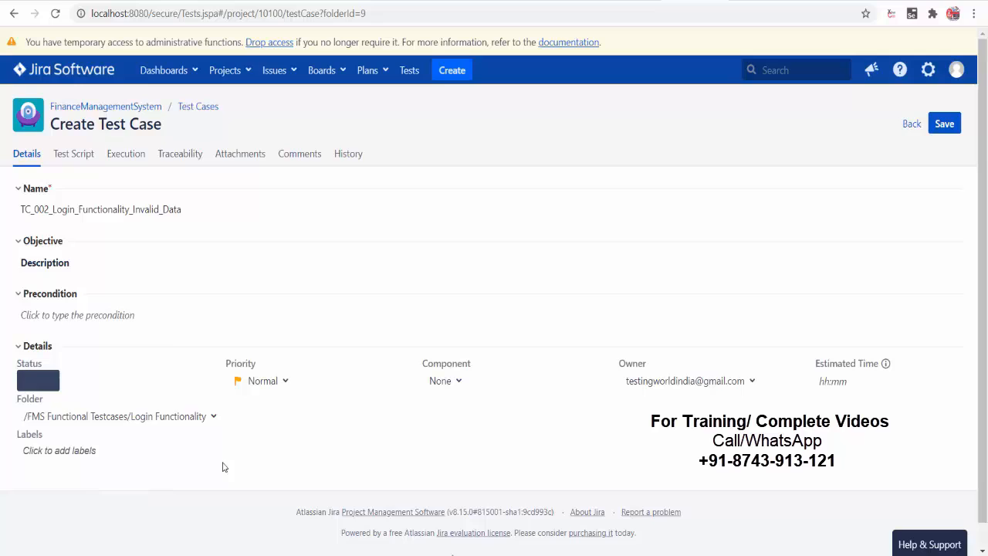
{"action": "left_click", "coordinate": [51, 381]}
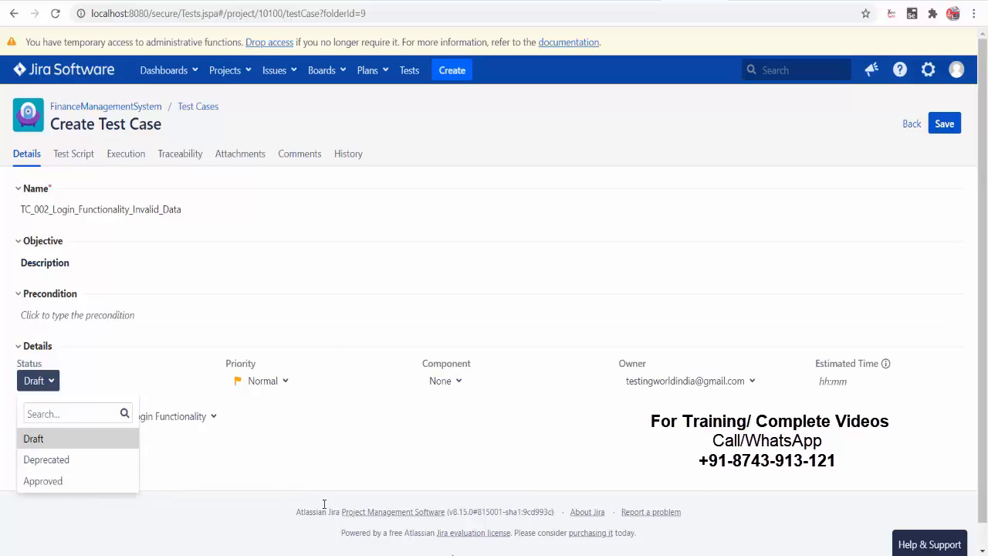
{"action": "left_click", "coordinate": [255, 482]}
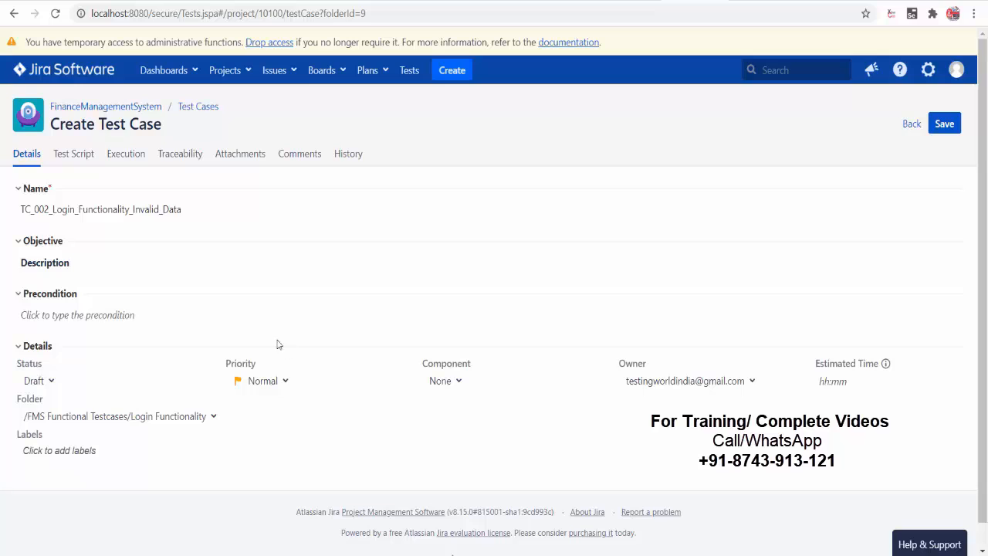
{"action": "left_click", "coordinate": [77, 158]}
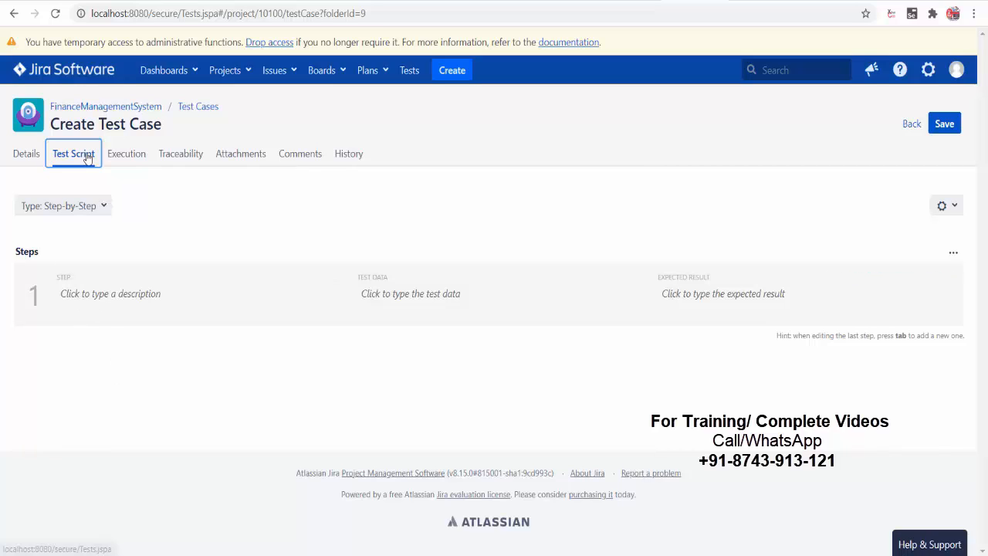
- Add step 1 'Go to Login Page' with expected result 'Login Page should open'
{"action": "left_click", "coordinate": [113, 296]}
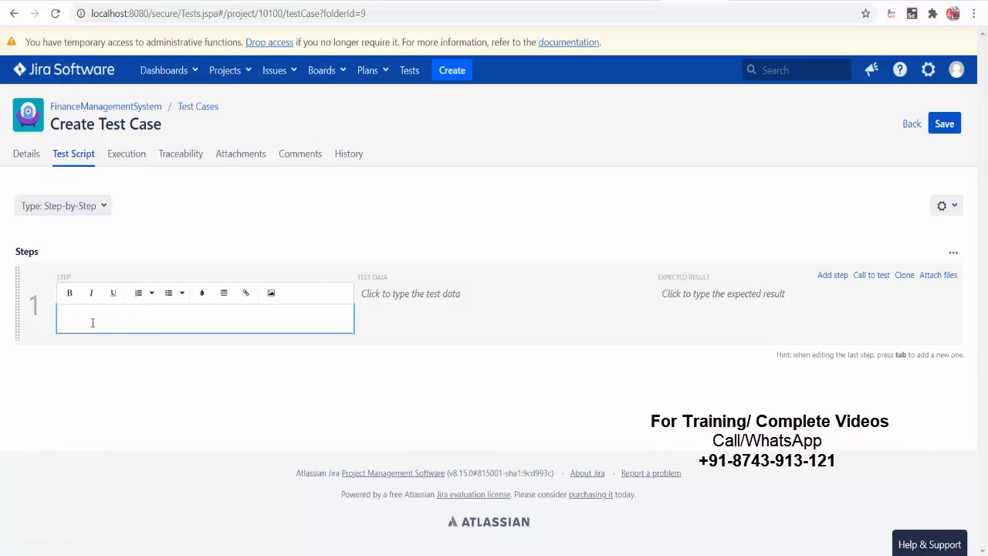
{"action": "type", "text": "Go to Login Page"}
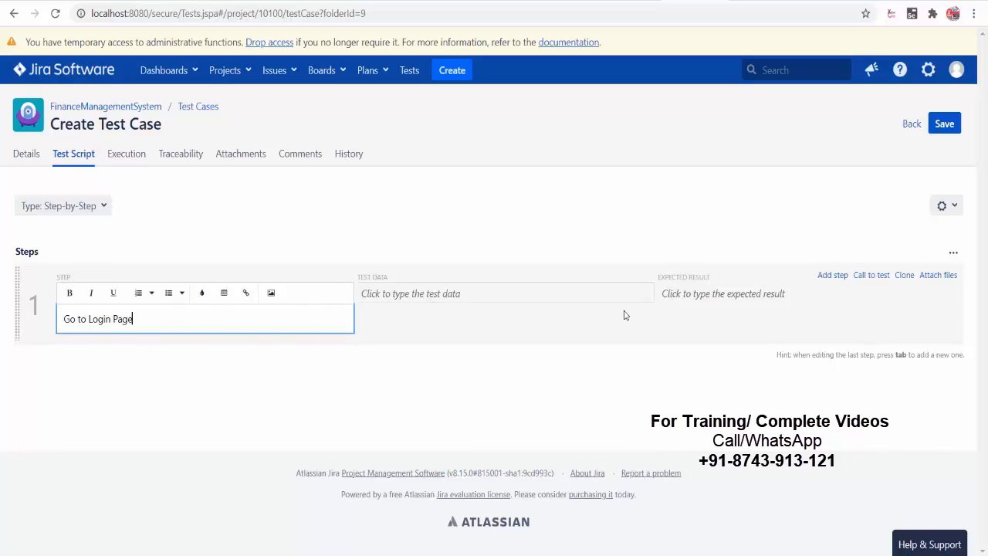
{"action": "left_click", "coordinate": [677, 304]}
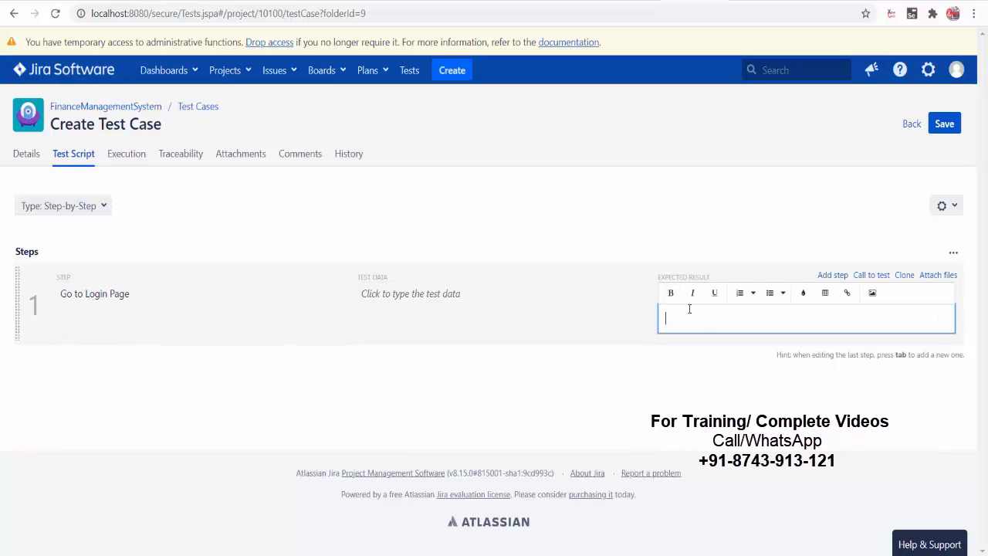
{"action": "type", "text": "Login Pa"}
{"action": "type", "text": "ge should o"}
{"action": "type", "text": "pne"}
{"action": "key", "text": "BackSpace"}
{"action": "key", "text": "BackSpace"}
{"action": "type", "text": "en"}
{"action": "key", "text": "Return"}
{"action": "left_click", "coordinate": [635, 371]}
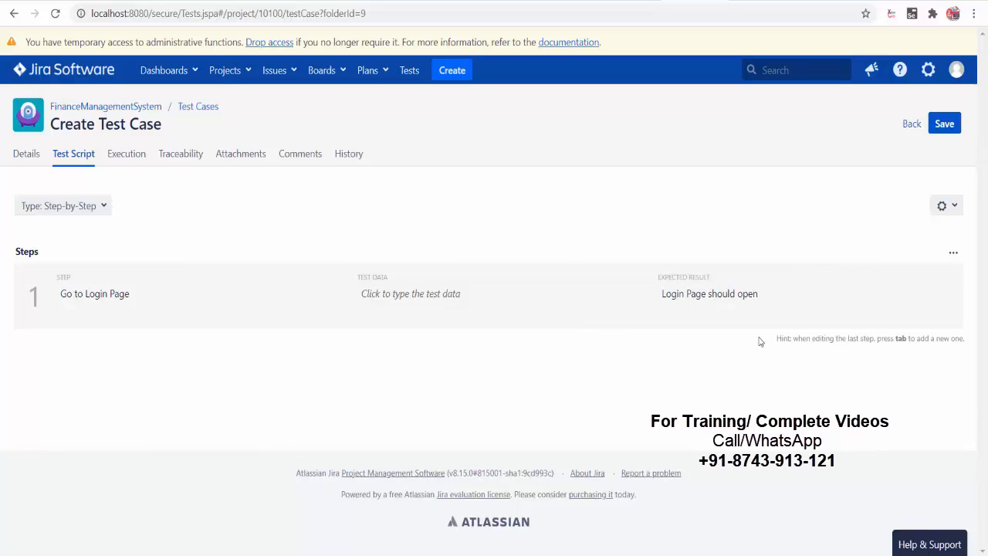
- Add step 2 'Enter Username' with test data "Hello"
{"action": "left_click", "coordinate": [830, 278]}
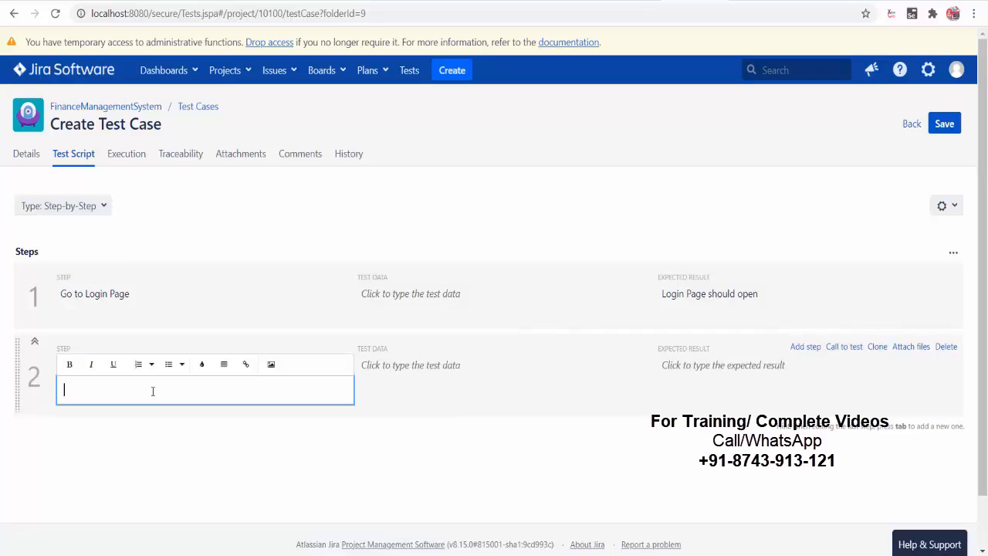
{"action": "type", "text": "Enter Username"}
{"action": "left_click", "coordinate": [391, 397]}
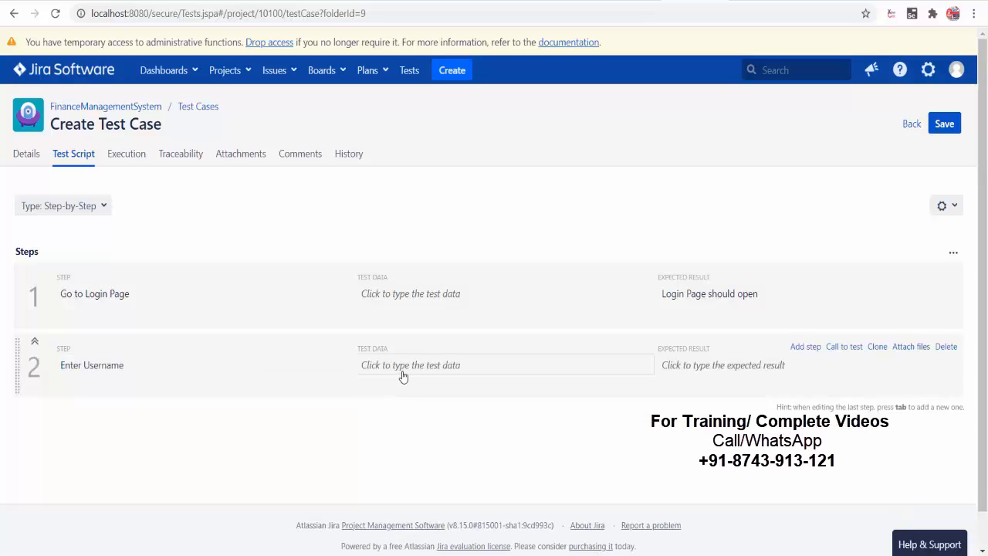
{"action": "left_click", "coordinate": [402, 368]}
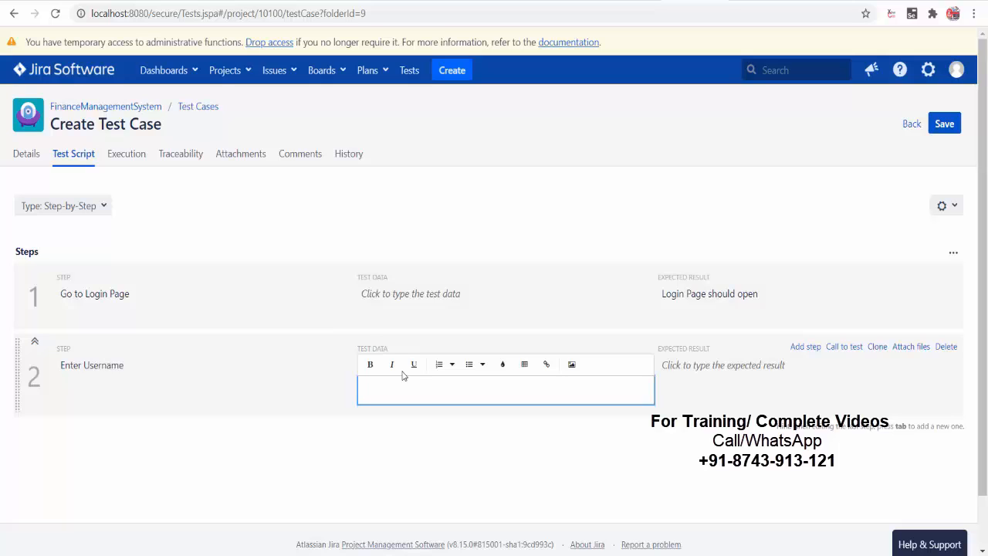
{"action": "type", "text": "\""}
{"action": "type", "text": "Hello\""}
{"action": "left_click", "coordinate": [673, 448]}
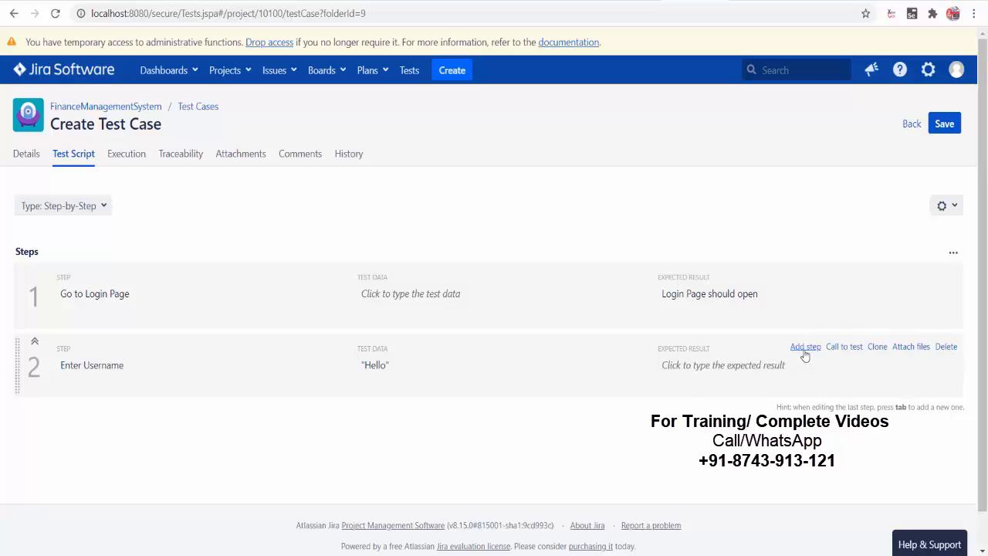
- Clone step 2 into step 3, renamed 'Enter Password' with test data "Hello123"
{"action": "left_click", "coordinate": [877, 348]}
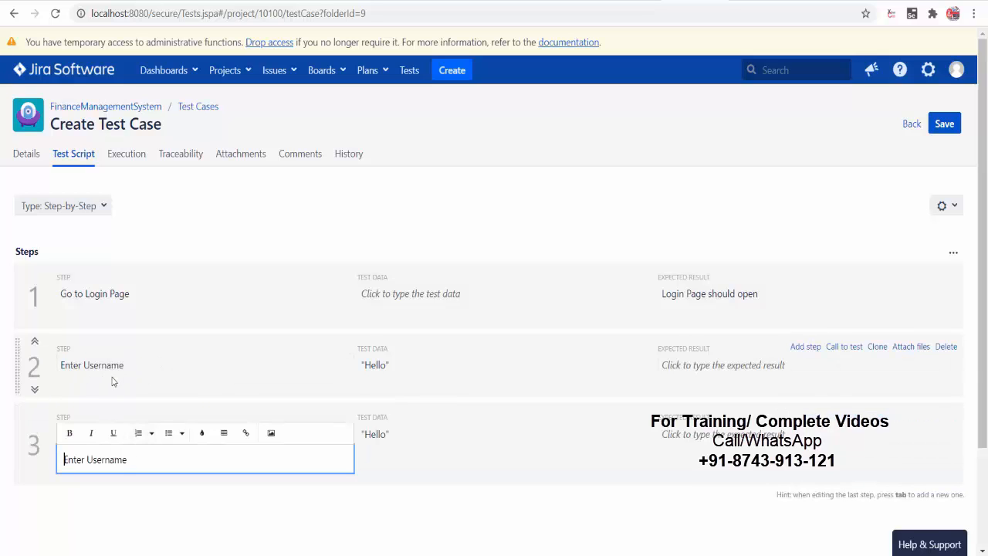
{"action": "double_click", "coordinate": [109, 458]}
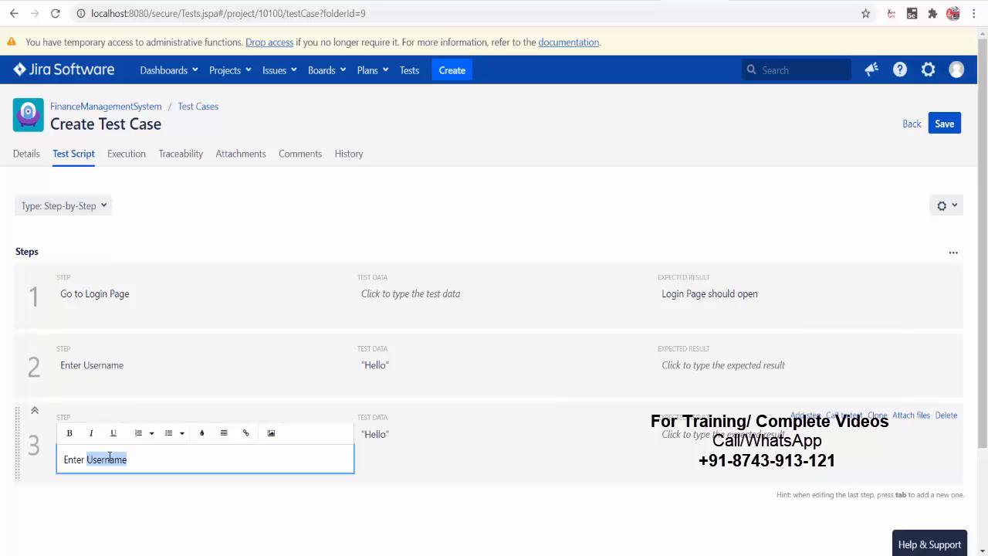
{"action": "type", "text": "Password"}
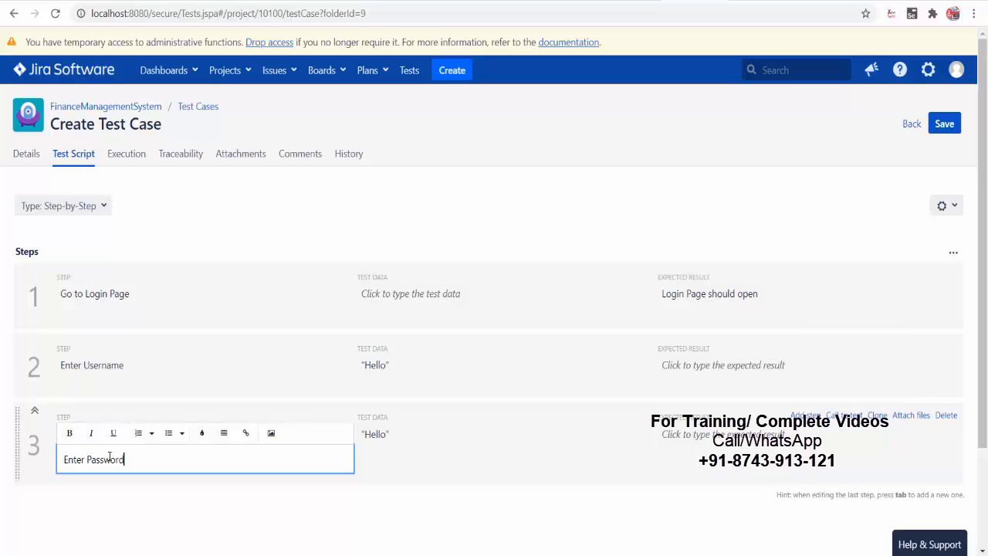
{"action": "left_click", "coordinate": [428, 434]}
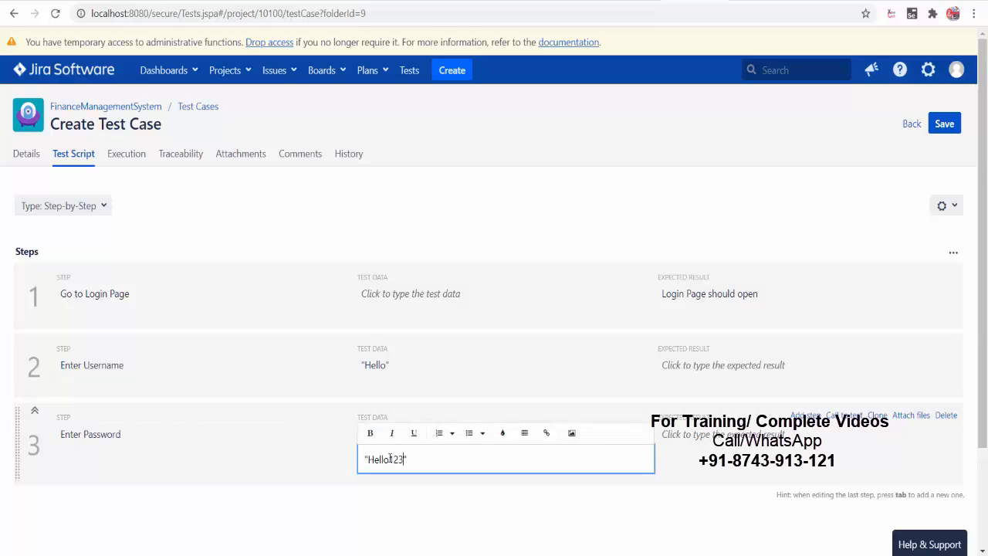
{"action": "left_click", "coordinate": [371, 525]}
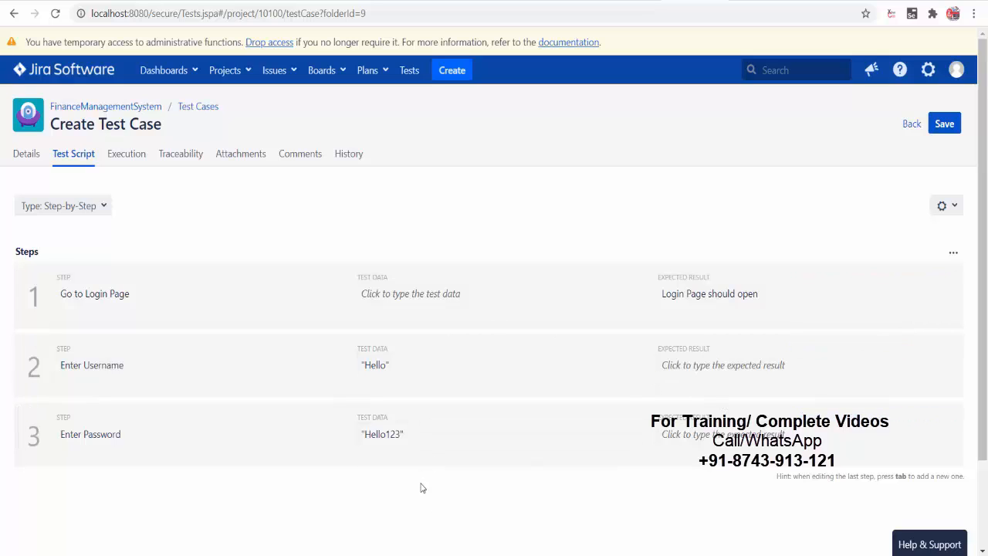
- Save the test case and move 'Enter Password' above 'Enter Username' as step 2
{"action": "left_click", "coordinate": [943, 125]}
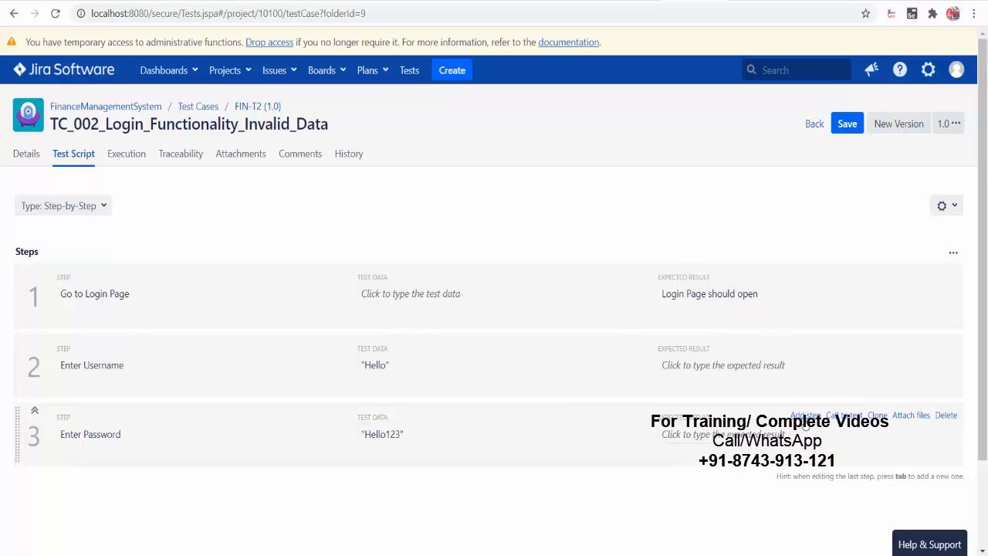
{"action": "left_click", "coordinate": [909, 416]}
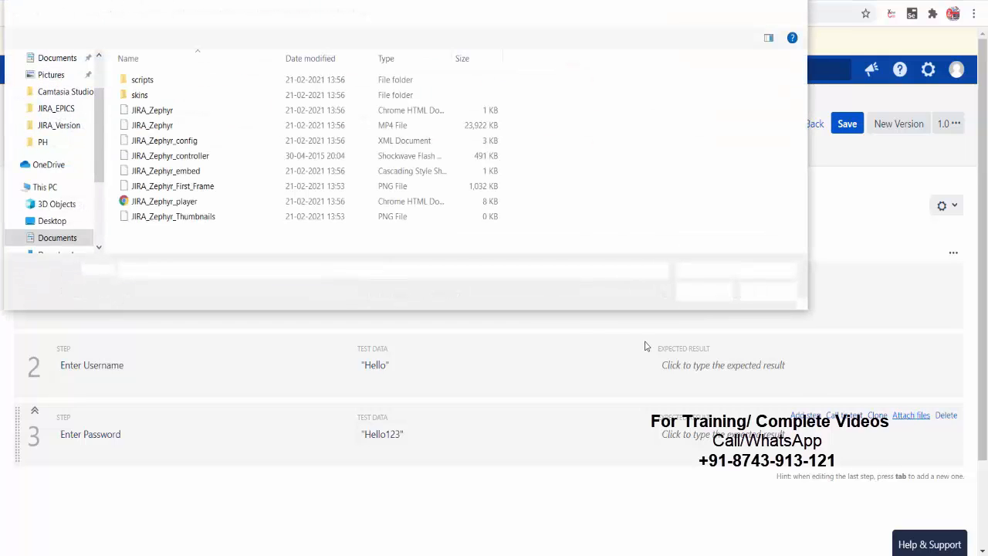
{"action": "left_click", "coordinate": [765, 291]}
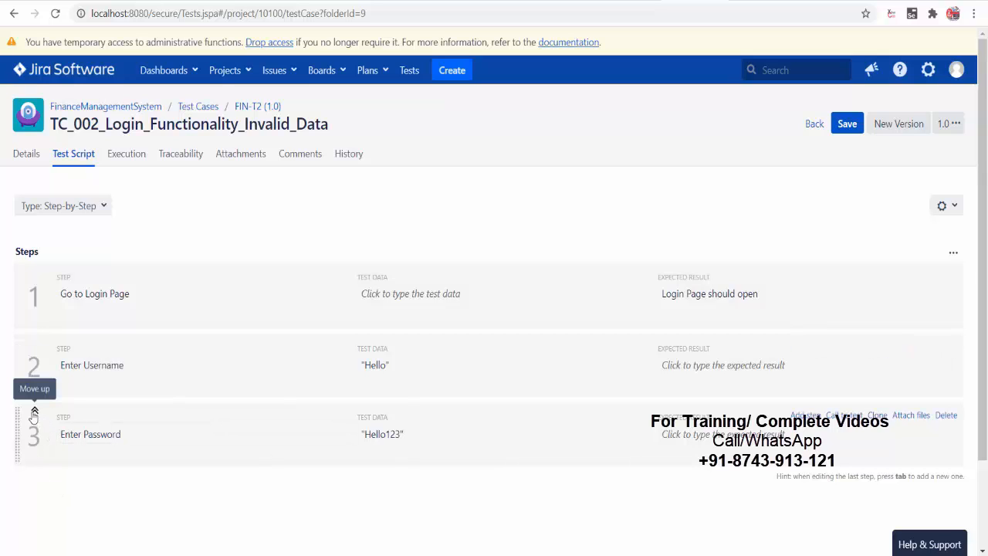
{"action": "left_click", "coordinate": [34, 411]}
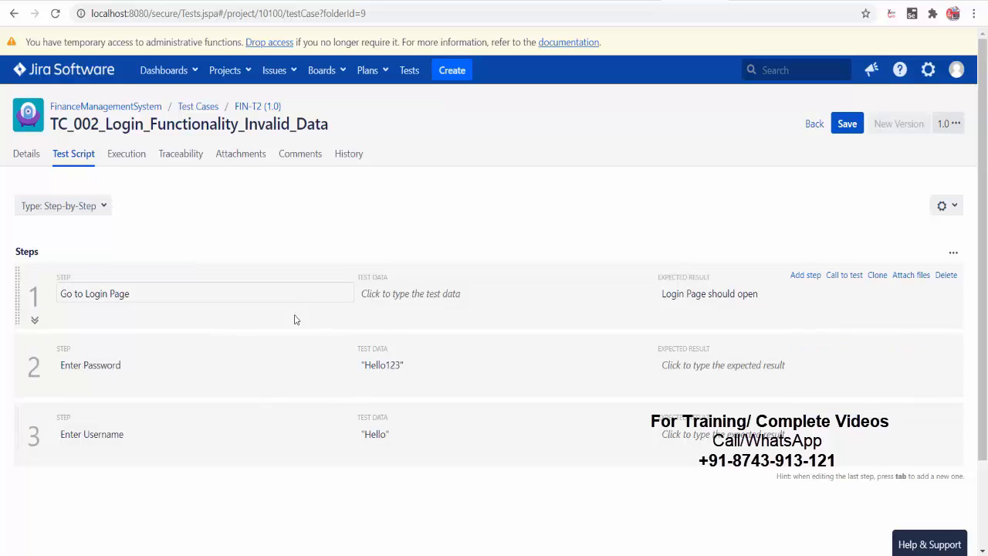
{"action": "left_click", "coordinate": [71, 154]}
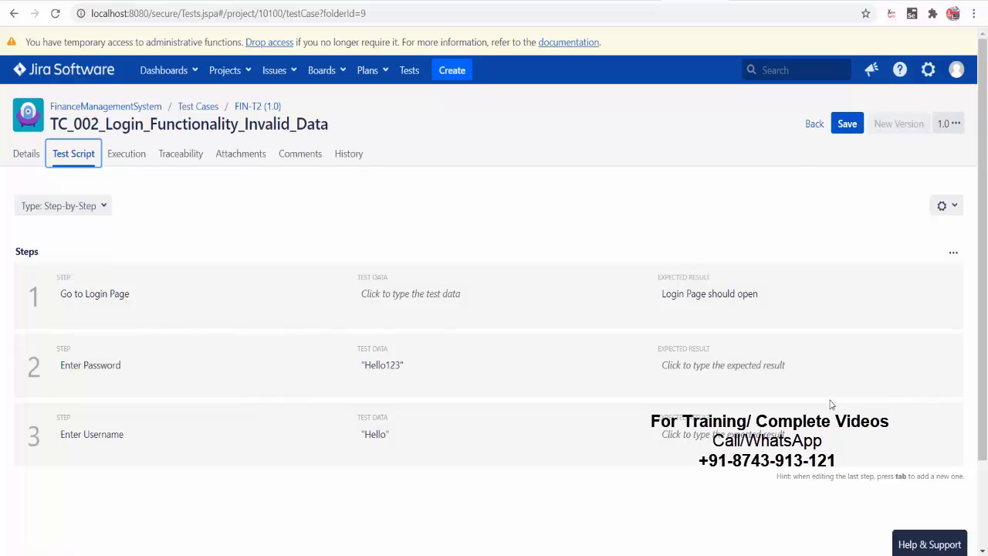
- Upload JIRA_Zephyr_Thumbnails.png through the Attachments tab's file picker
{"action": "left_click", "coordinate": [25, 154]}
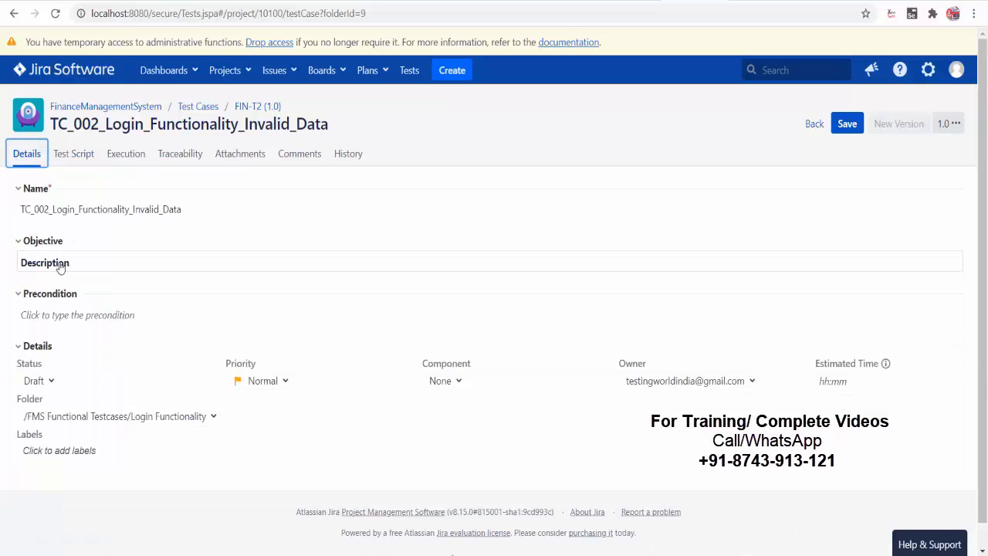
{"action": "left_click", "coordinate": [77, 162]}
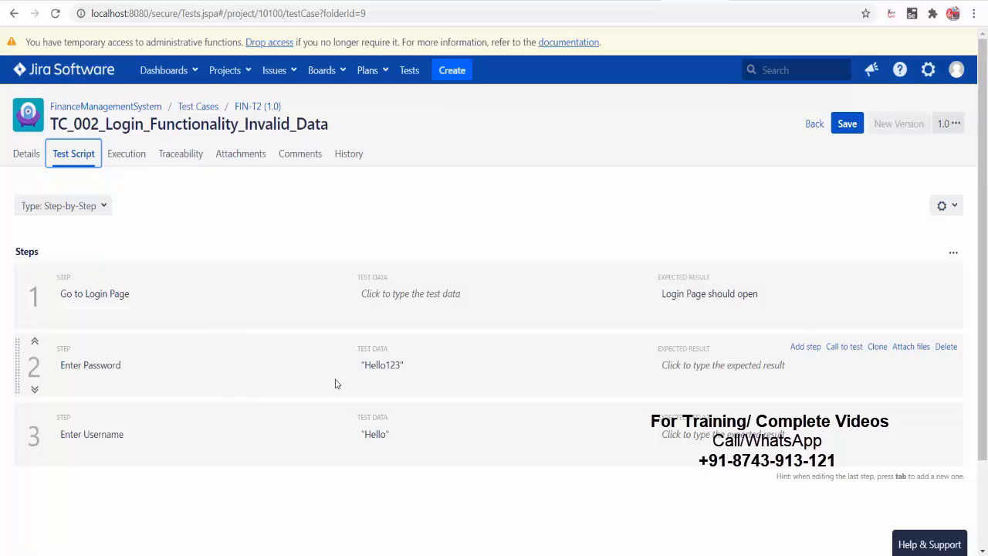
{"action": "left_click", "coordinate": [258, 165]}
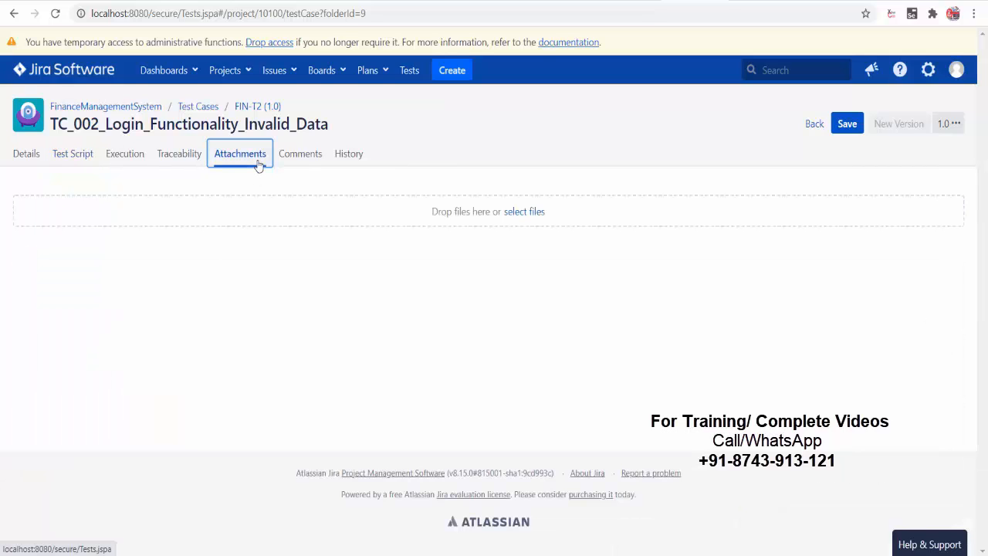
{"action": "left_click", "coordinate": [533, 212]}
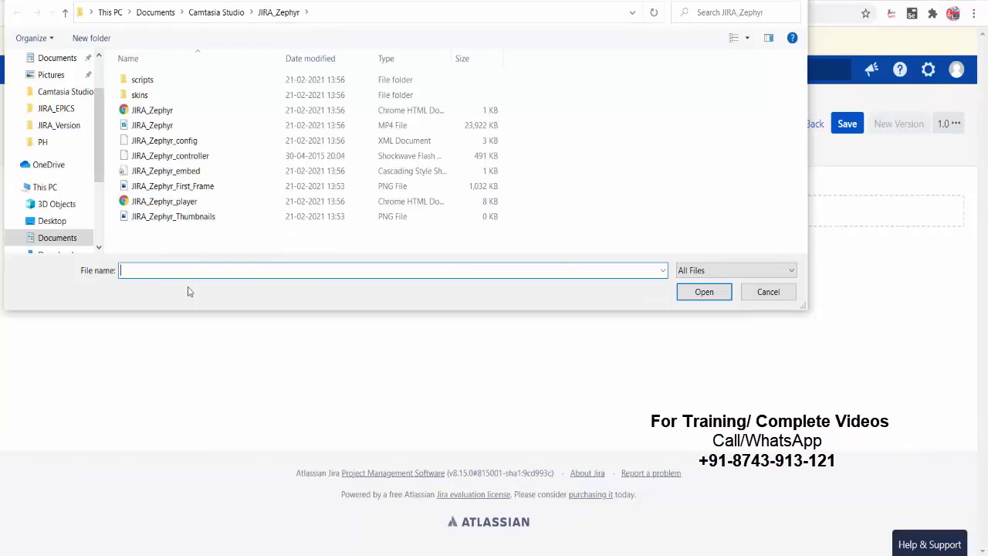
{"action": "double_click", "coordinate": [194, 217]}
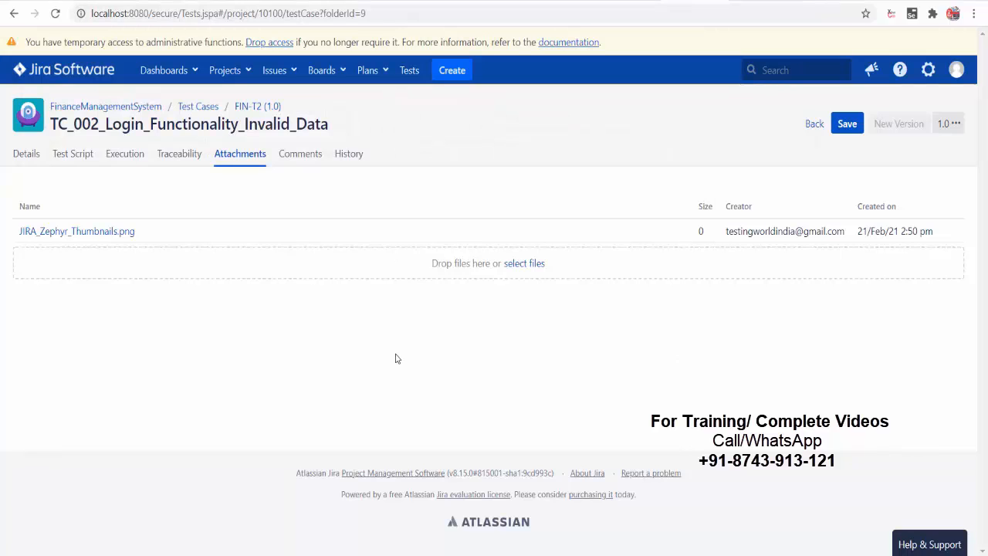
- Review the Details, Test Script, Attachments and Comments, then expand and collapse version 1.0 in History
{"action": "left_click", "coordinate": [31, 156]}
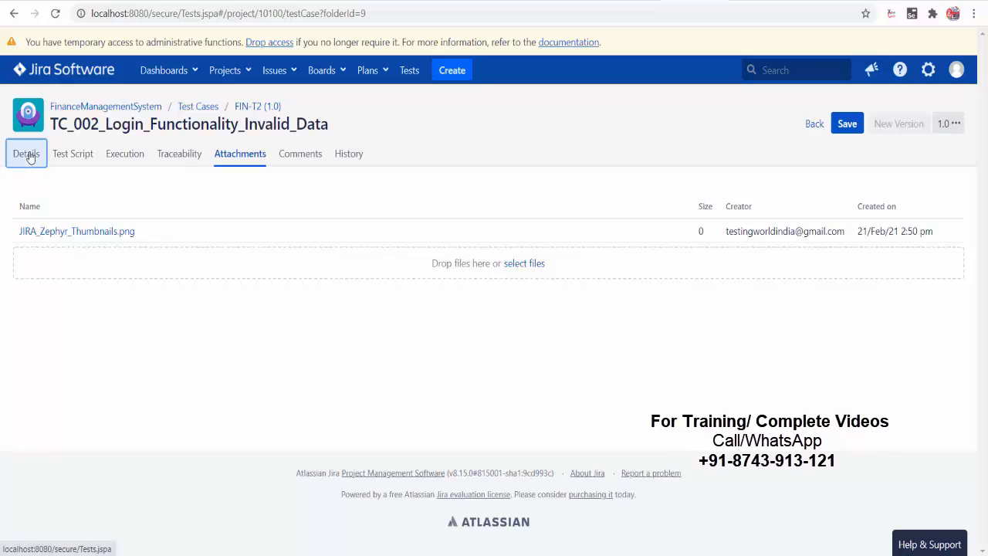
{"action": "left_click", "coordinate": [60, 156]}
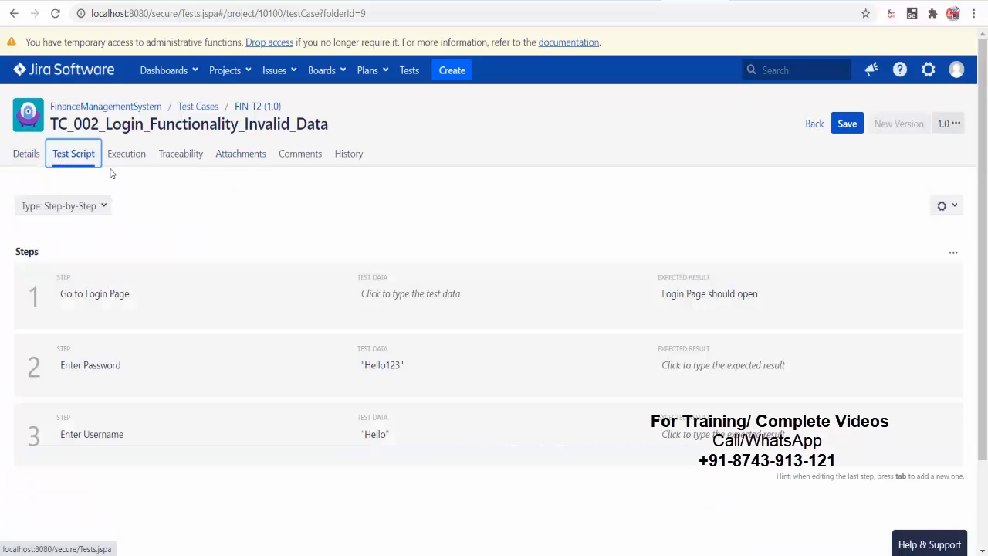
{"action": "left_click", "coordinate": [234, 161]}
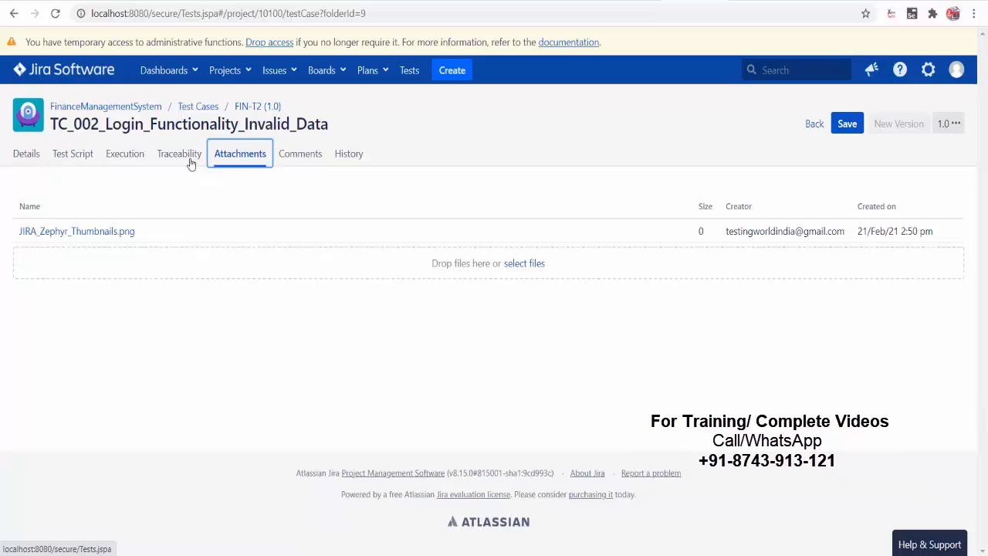
{"action": "left_click", "coordinate": [307, 160]}
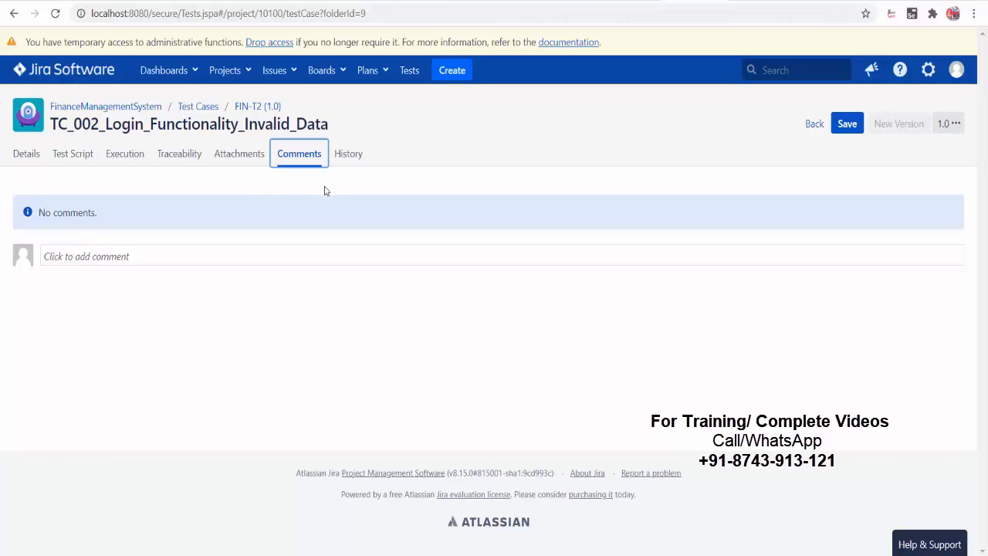
{"action": "left_click", "coordinate": [364, 155]}
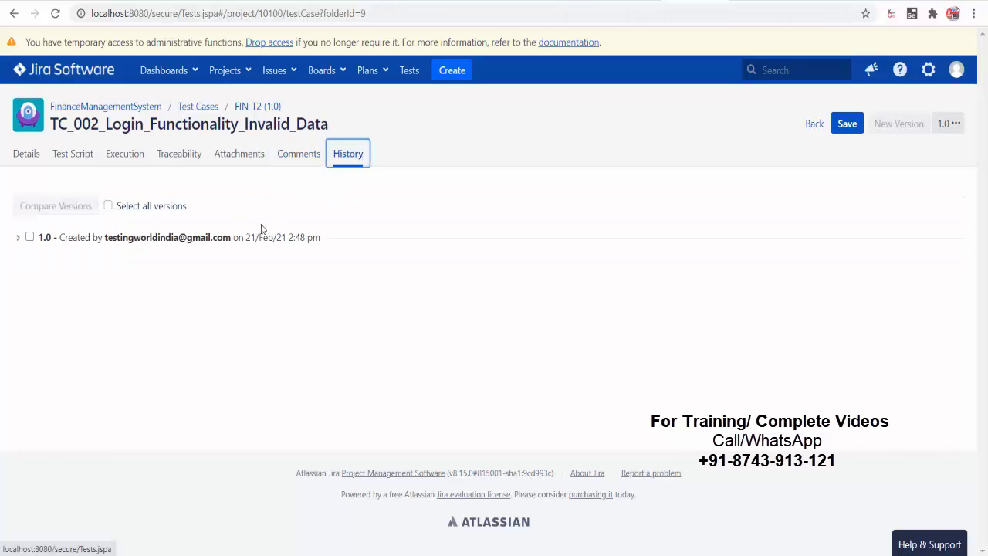
{"action": "left_click", "coordinate": [18, 238]}
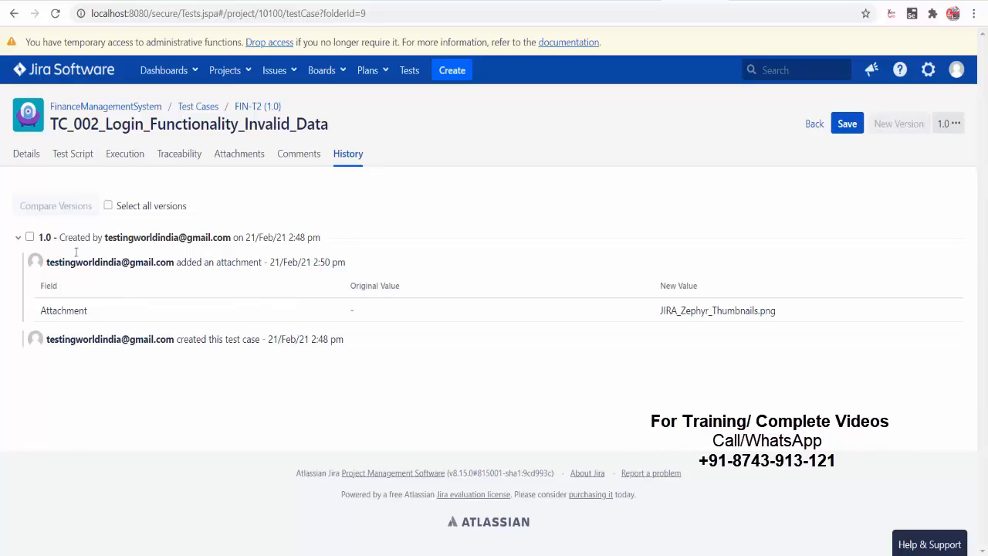
{"action": "left_click", "coordinate": [19, 239]}
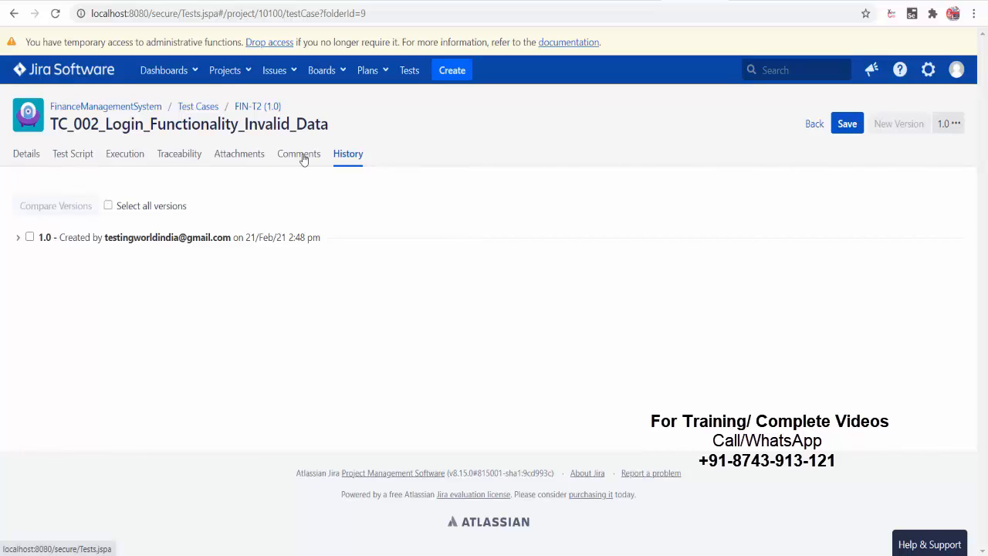
- Save the test case, return to the list and reopen FIN-T2
{"action": "left_click", "coordinate": [846, 127]}
{"action": "left_click", "coordinate": [813, 125]}
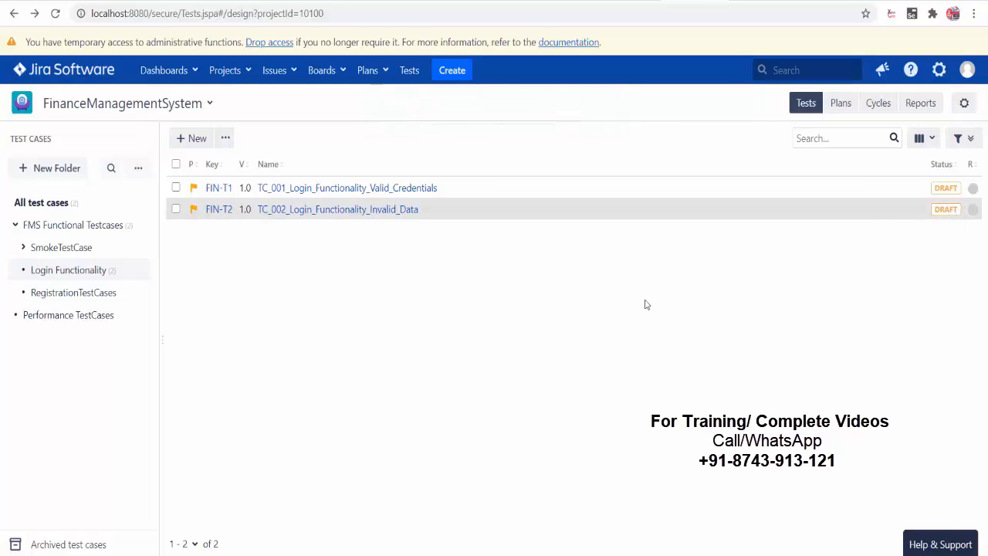
{"action": "left_click", "coordinate": [316, 210]}
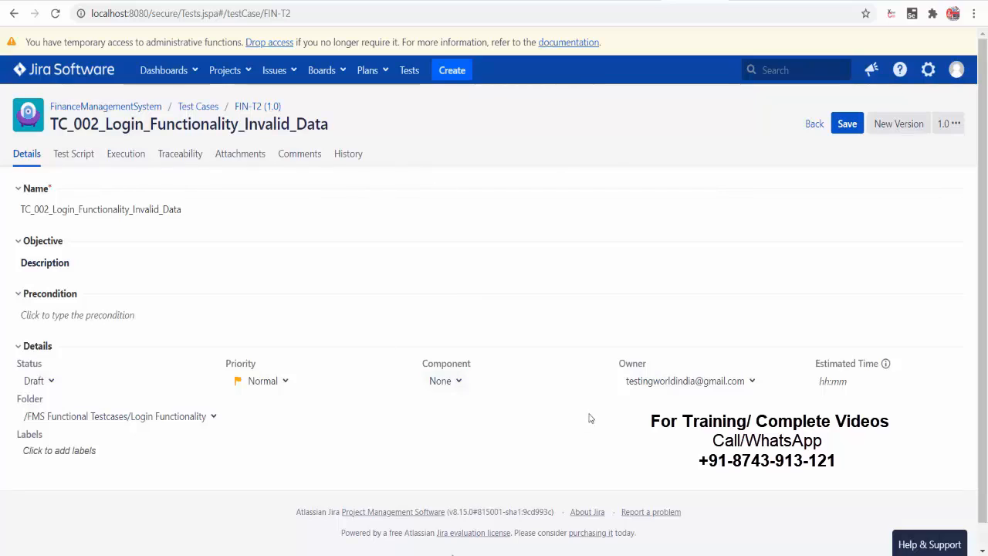
- Set FIN-T2's status to Approved, save it, check its history and go back to the list
{"action": "left_click", "coordinate": [32, 381]}
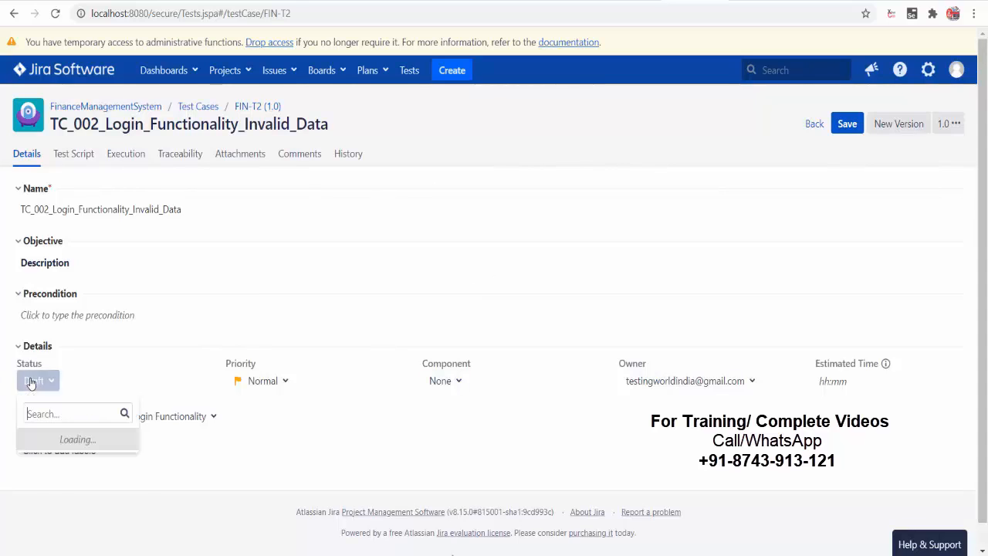
{"action": "left_click", "coordinate": [52, 483]}
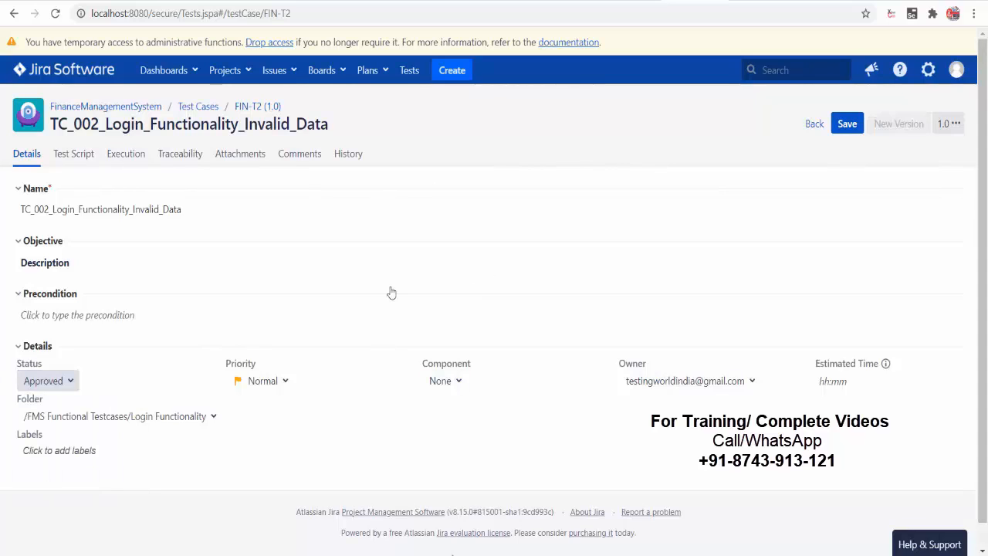
{"action": "left_click", "coordinate": [847, 124]}
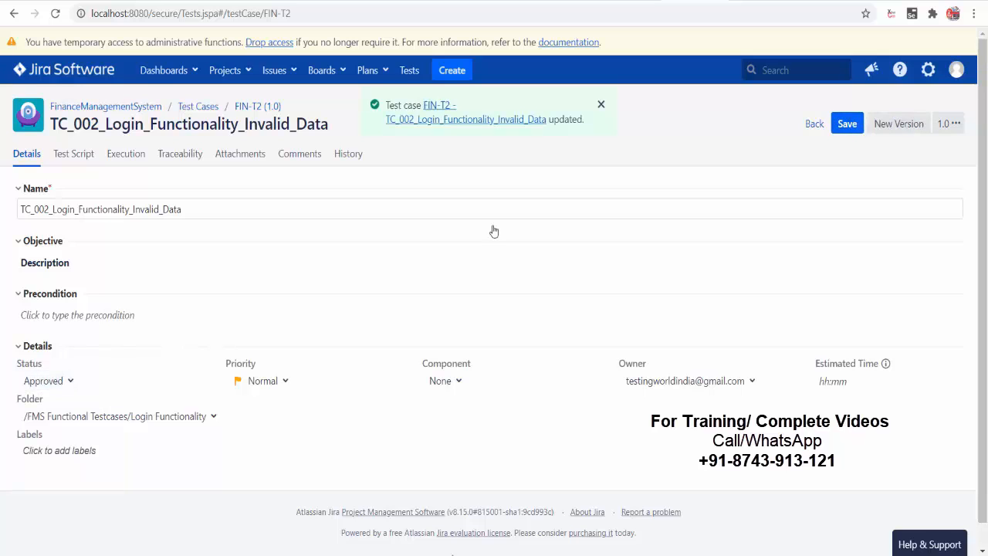
{"action": "left_click", "coordinate": [348, 154]}
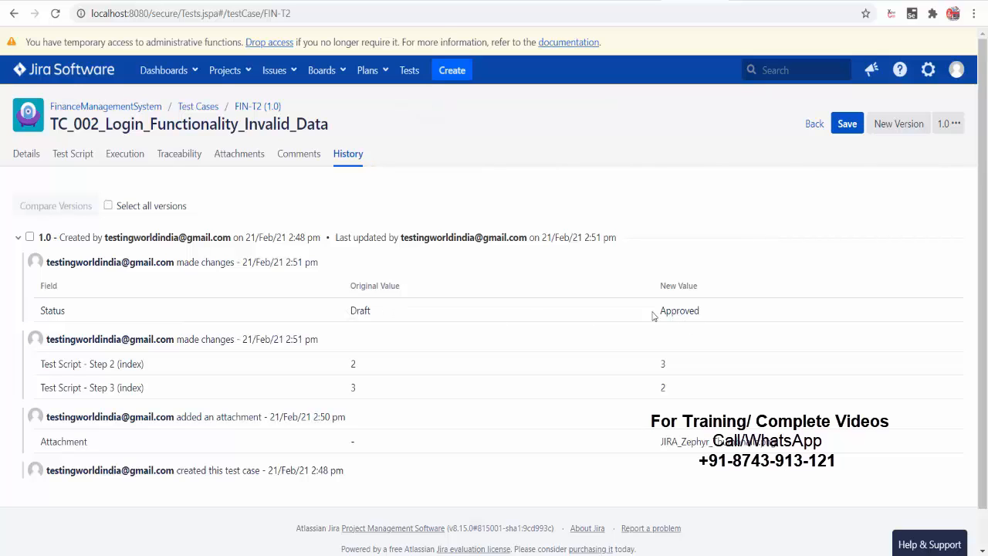
{"action": "left_click", "coordinate": [18, 237]}
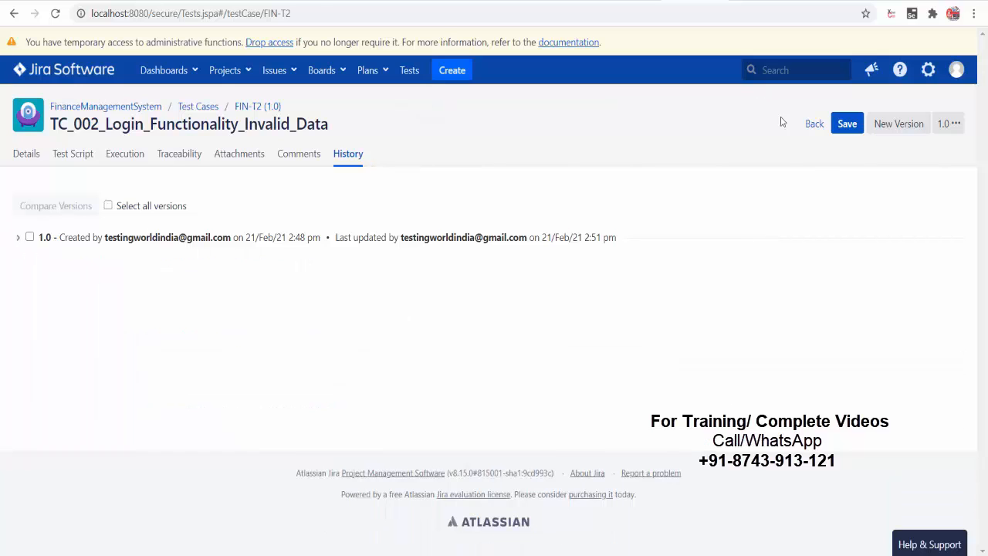
{"action": "left_click", "coordinate": [816, 124]}
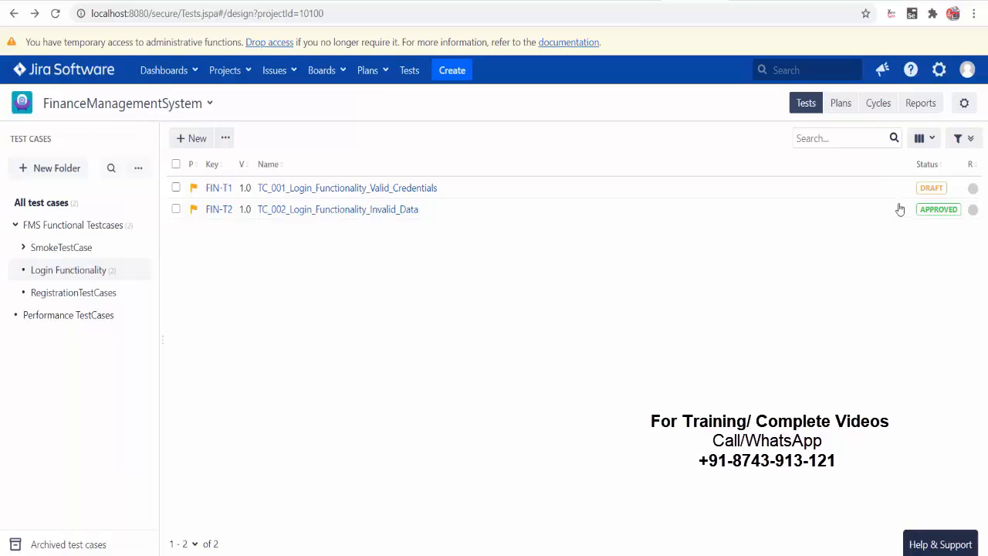